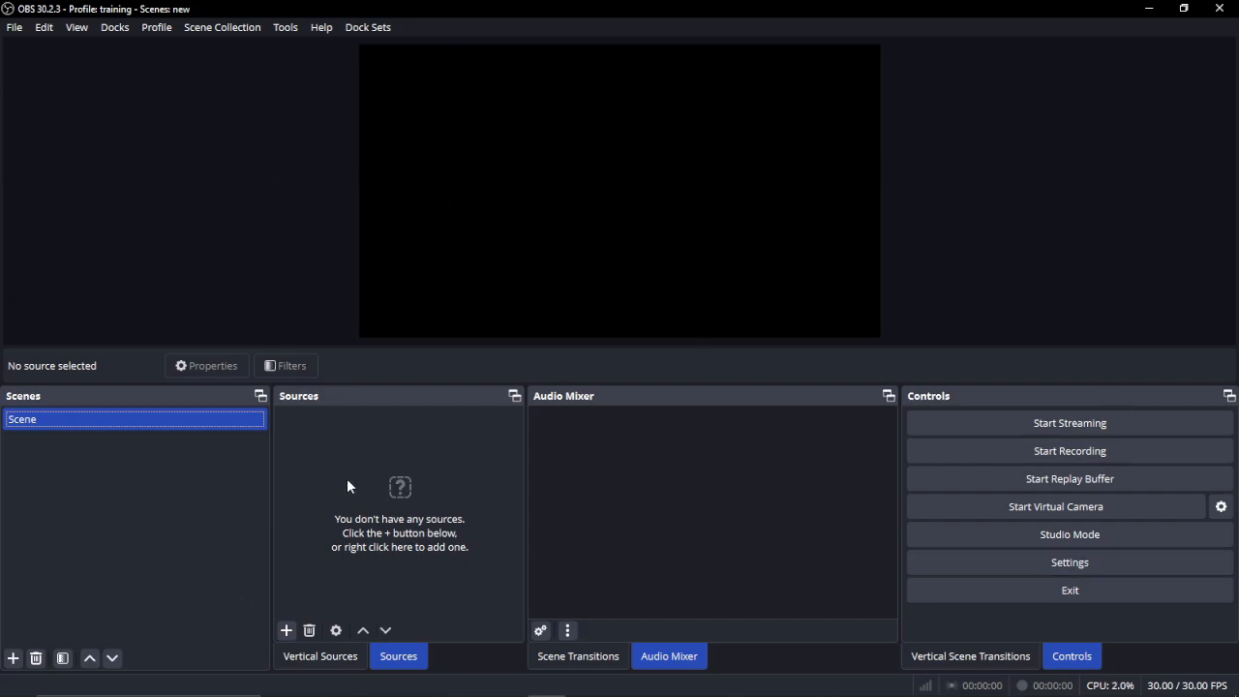
pyautogui.click(578, 657)
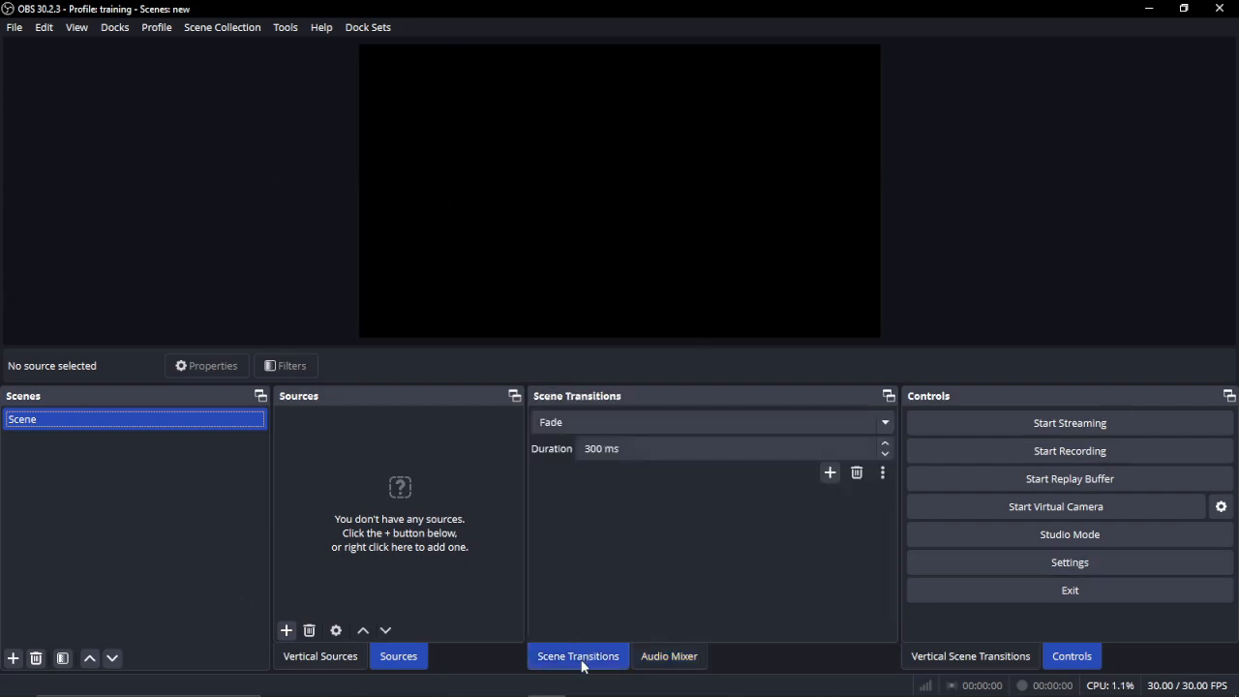
pyautogui.click(680, 659)
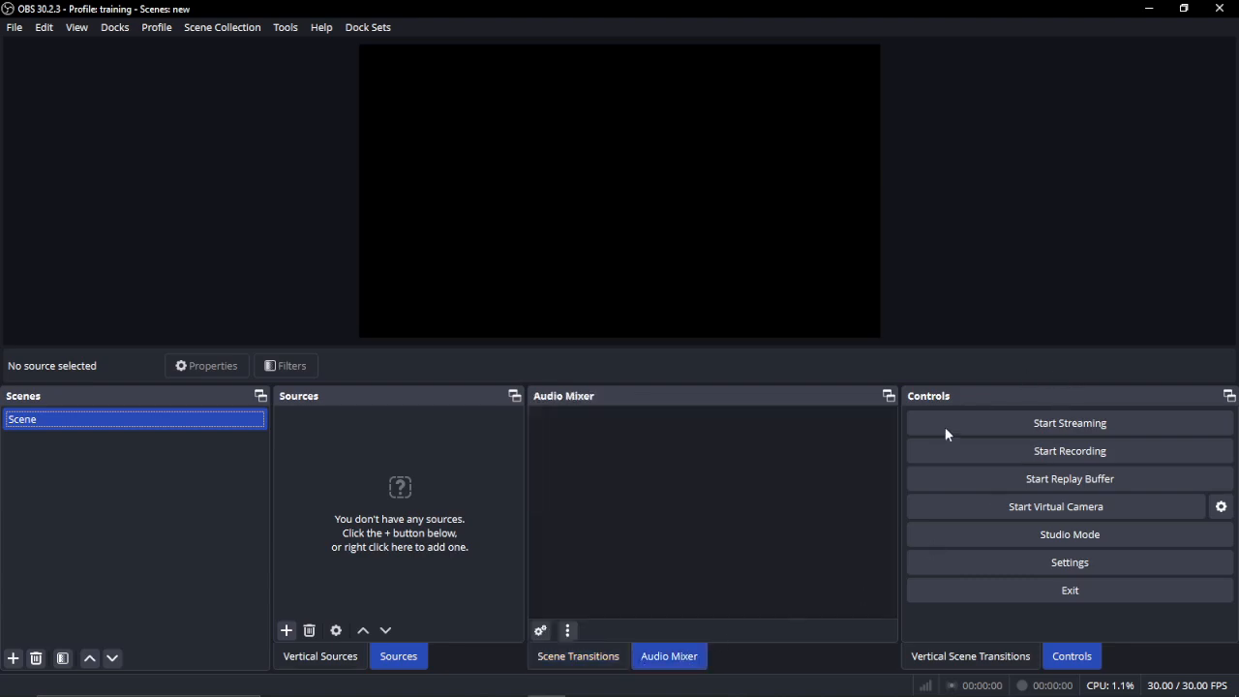
# Step: Switch the output mode to Advanced in the settings and show the recording options
pyautogui.click(966, 560)
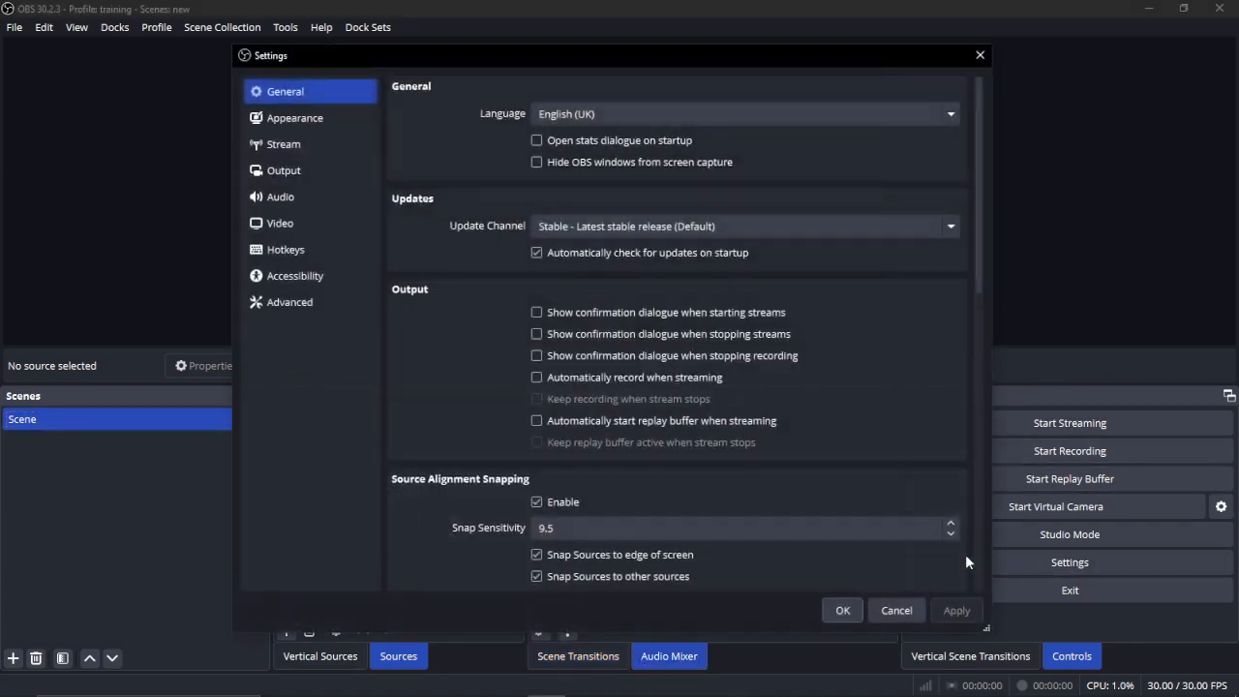
pyautogui.click(326, 170)
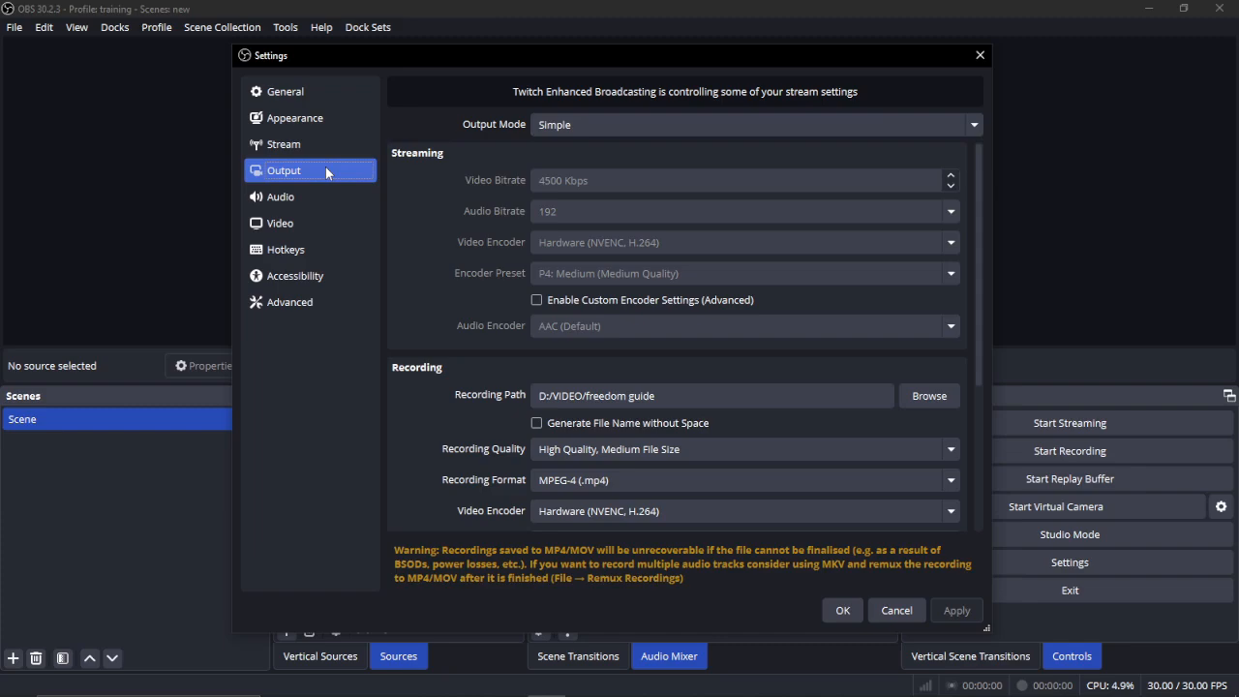
pyautogui.click(656, 124)
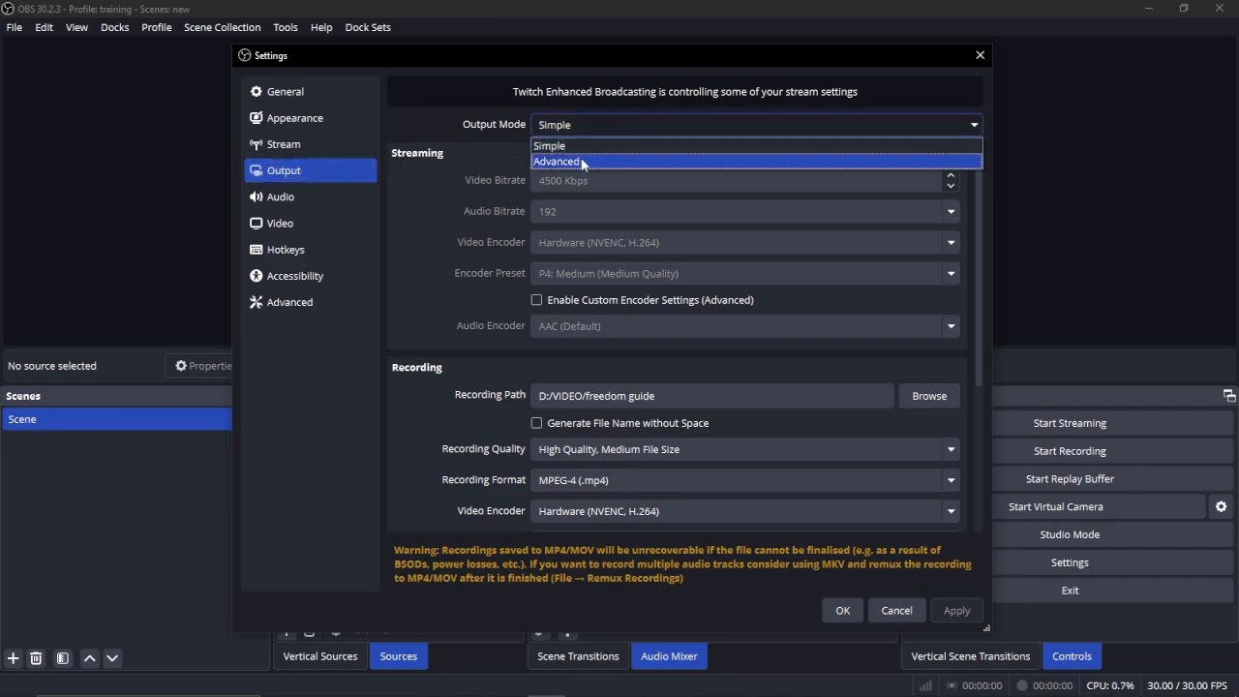
pyautogui.click(581, 150)
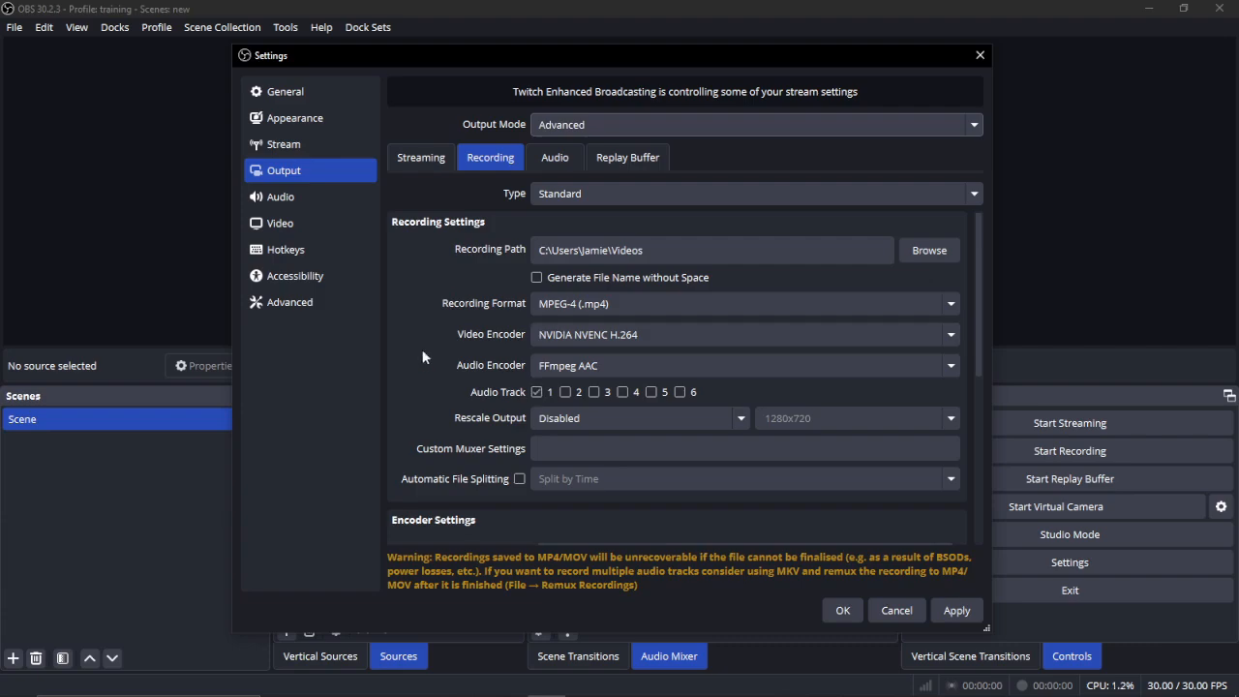
# Step: Create a folder named "my videos" inside Videos and set it as the recording path
pyautogui.click(929, 250)
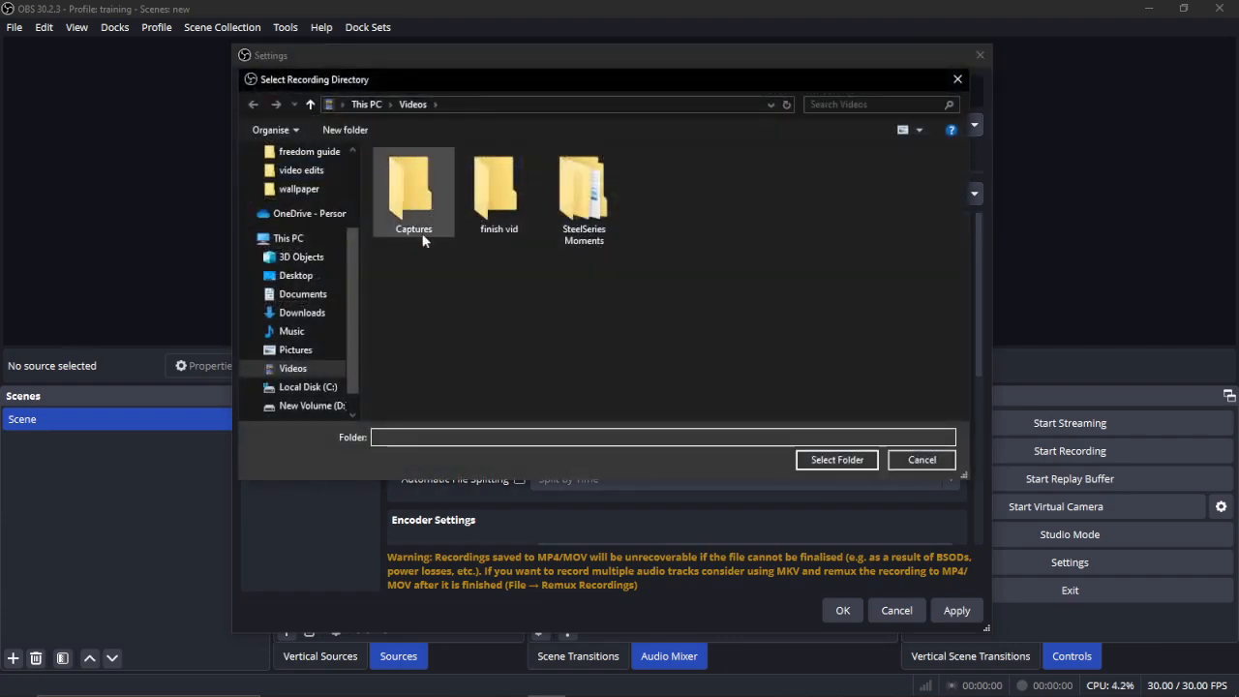
pyautogui.click(920, 461)
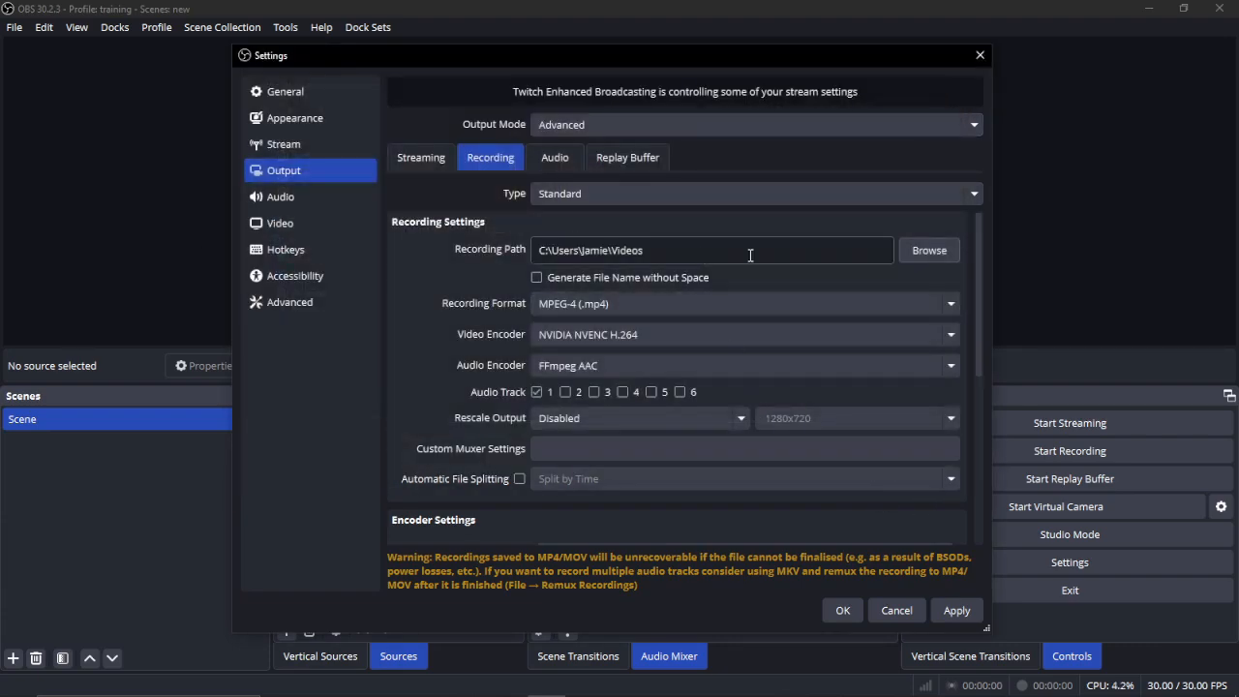
pyautogui.click(911, 250)
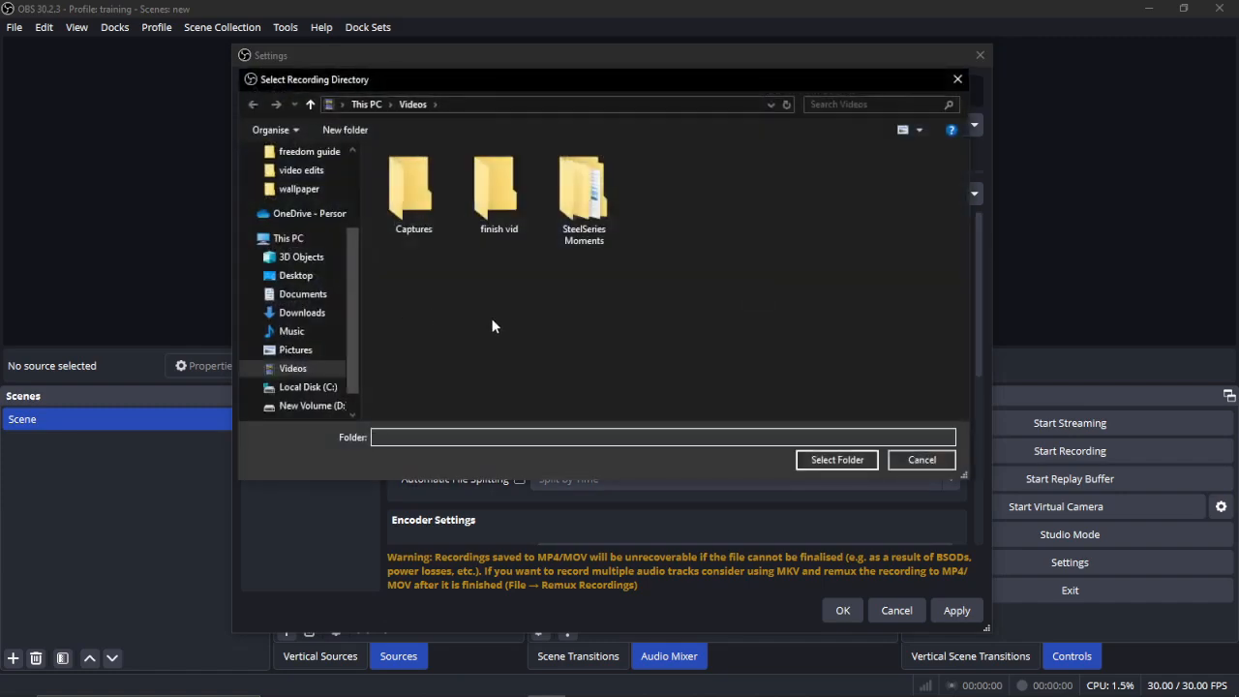
pyautogui.rightClick(600, 320)
pyautogui.moveTo(677, 468)
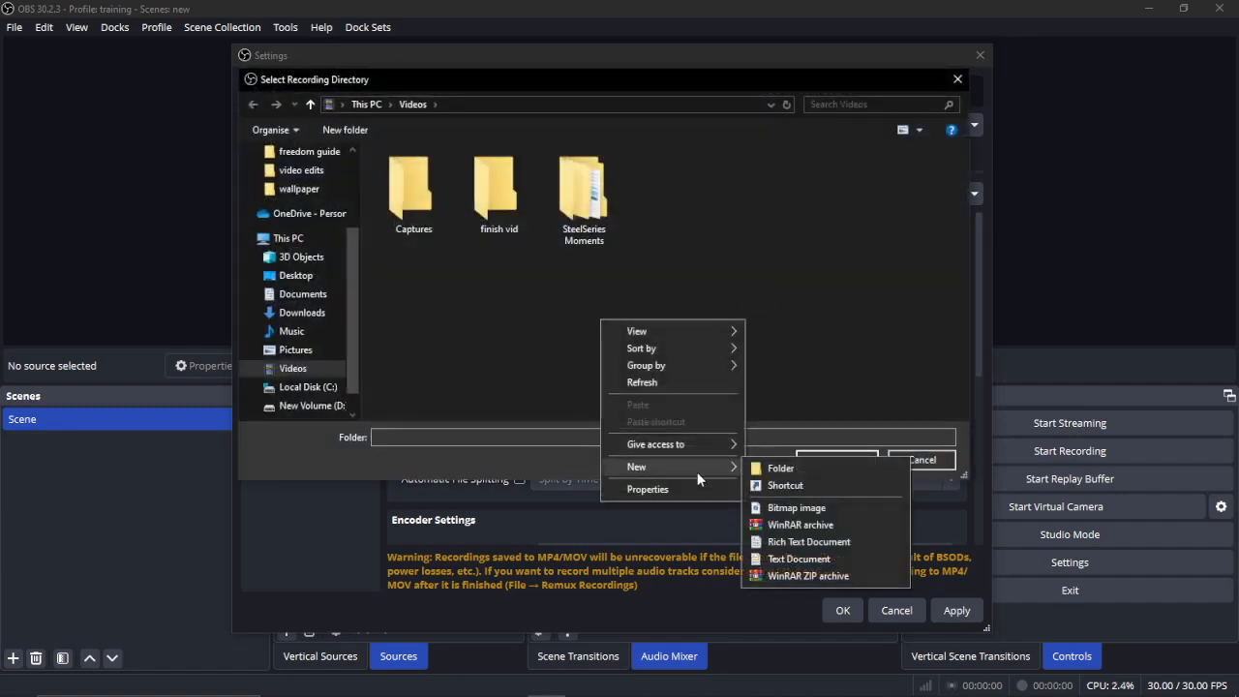
pyautogui.click(760, 468)
pyautogui.write('my vivdeos')
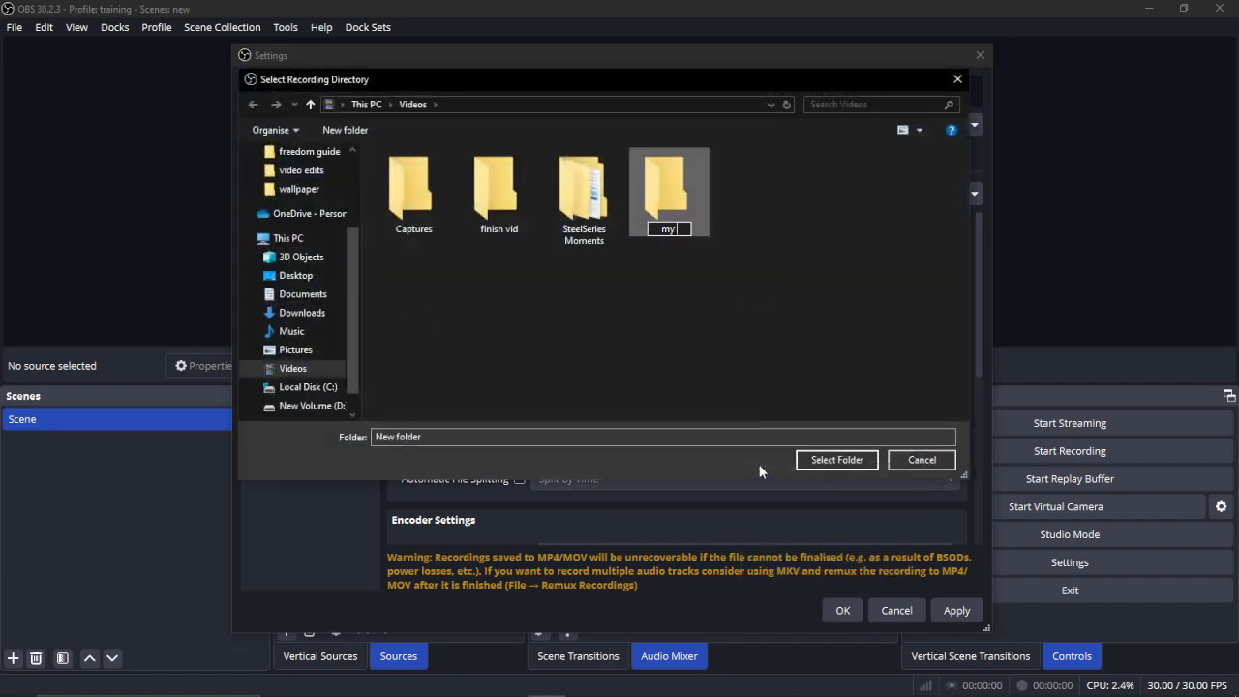
pyautogui.press('BackSpace')
pyautogui.press('BackSpace')
pyautogui.press('BackSpace')
pyautogui.press('BackSpace')
pyautogui.press('BackSpace')
pyautogui.write('deos')
pyautogui.press('Return')
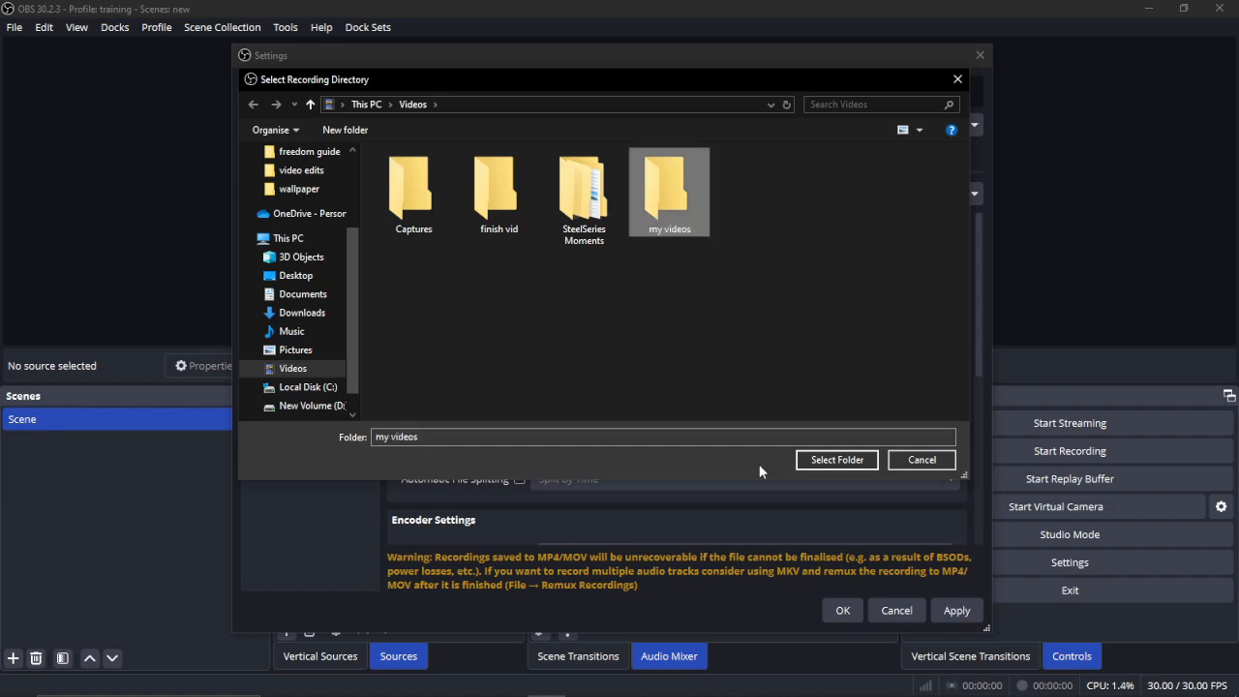
pyautogui.click(834, 460)
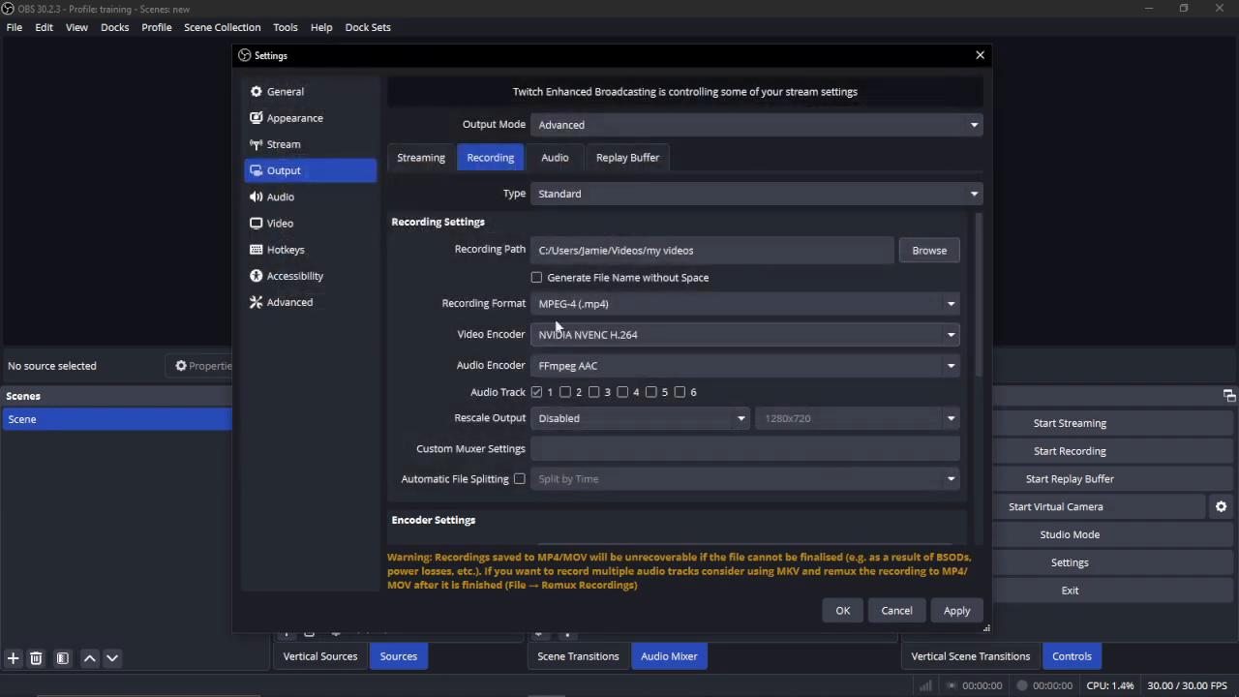
# Step: Choose NVIDIA NVENC H.264 as the recording video encoder and CBR as its rate control
pyautogui.click(585, 341)
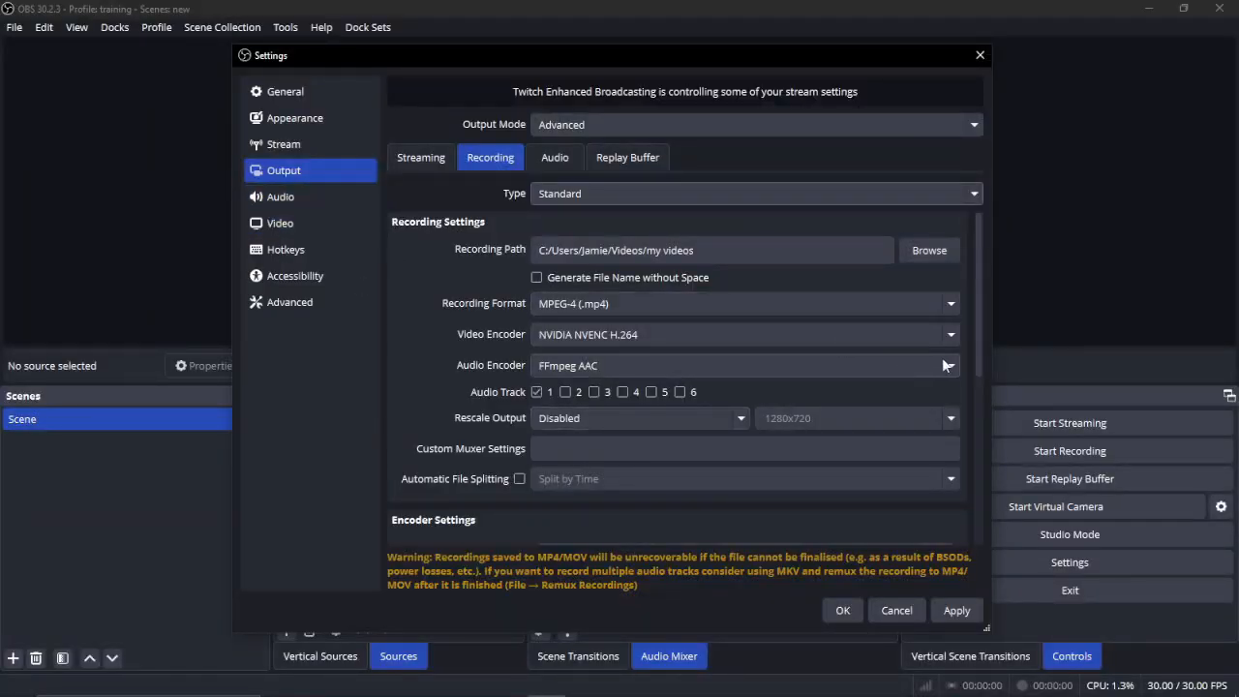
pyautogui.moveTo(978, 356); pyautogui.dragTo(961, 475)
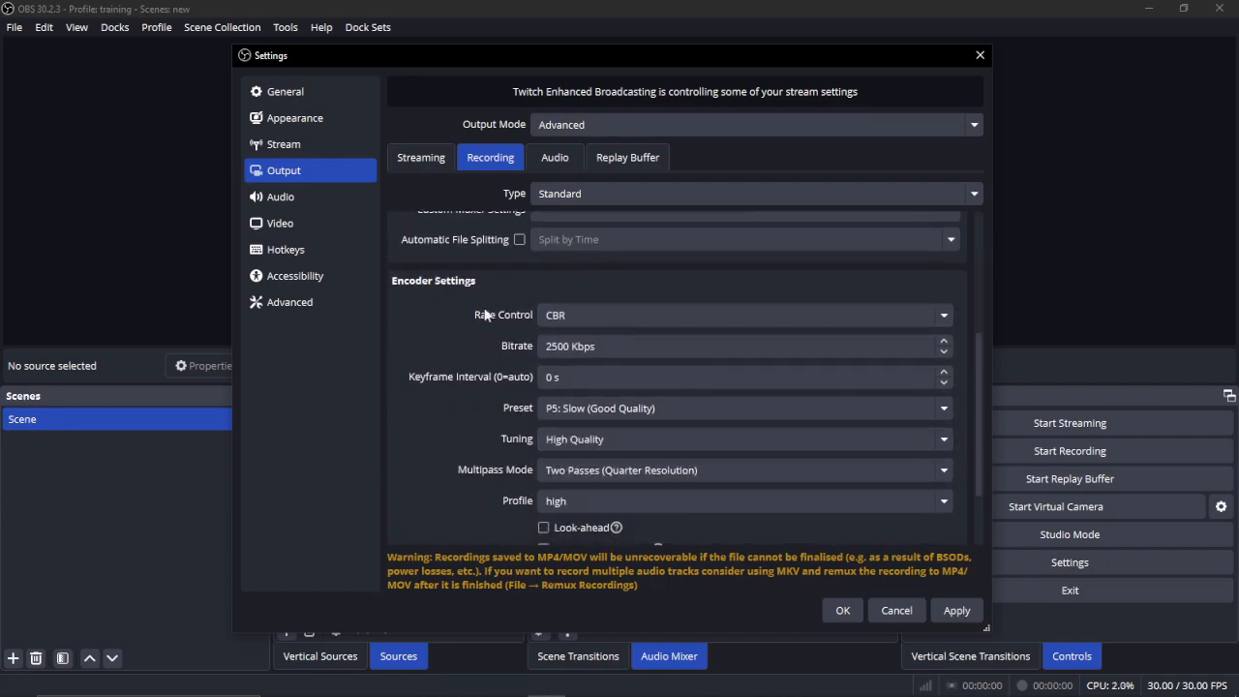
pyautogui.click(632, 322)
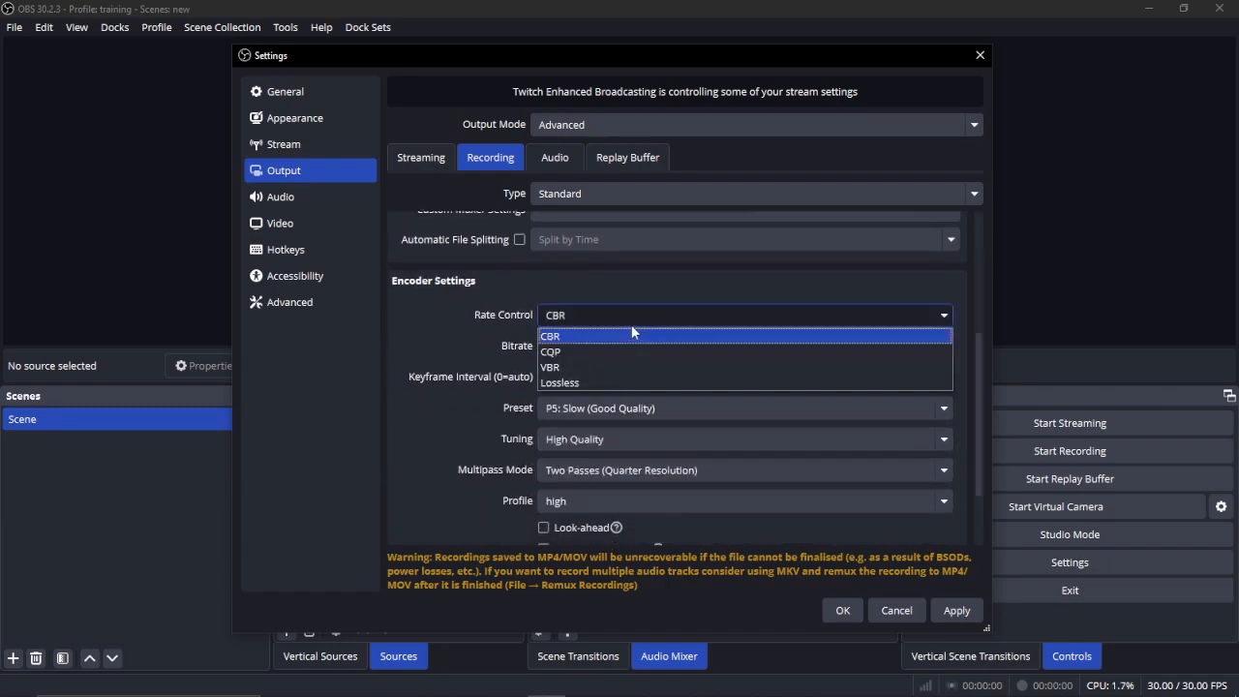
pyautogui.click(556, 336)
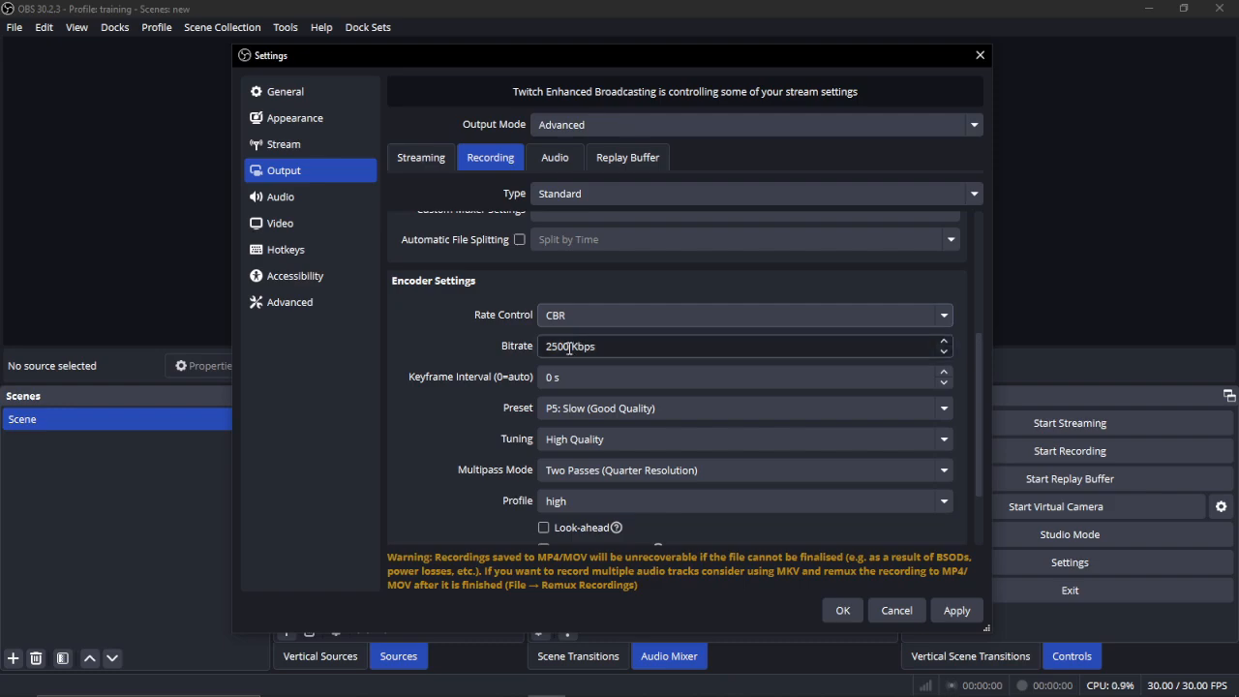
# Step: Set the recording bitrate to 6000 Kbps and the keyframe interval to 2 s
pyautogui.doubleClick(569, 346)
pyautogui.press('BackSpace')
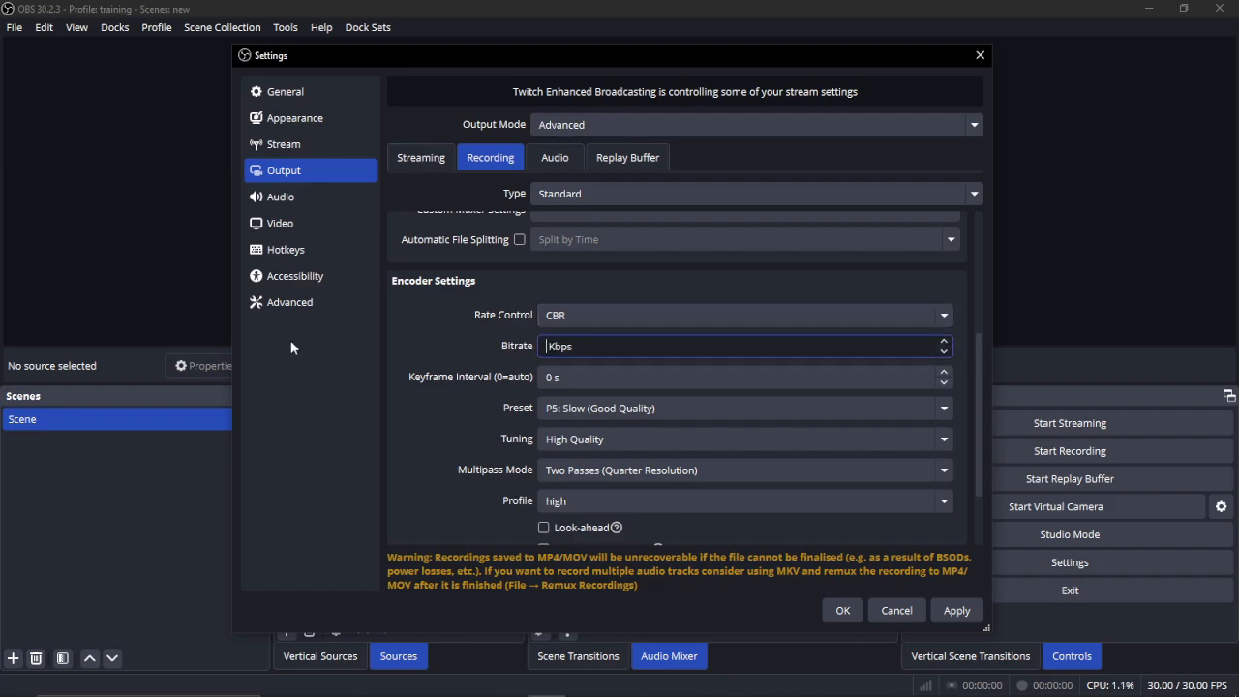
pyautogui.write('6000')
pyautogui.click(944, 372)
pyautogui.click(944, 372)
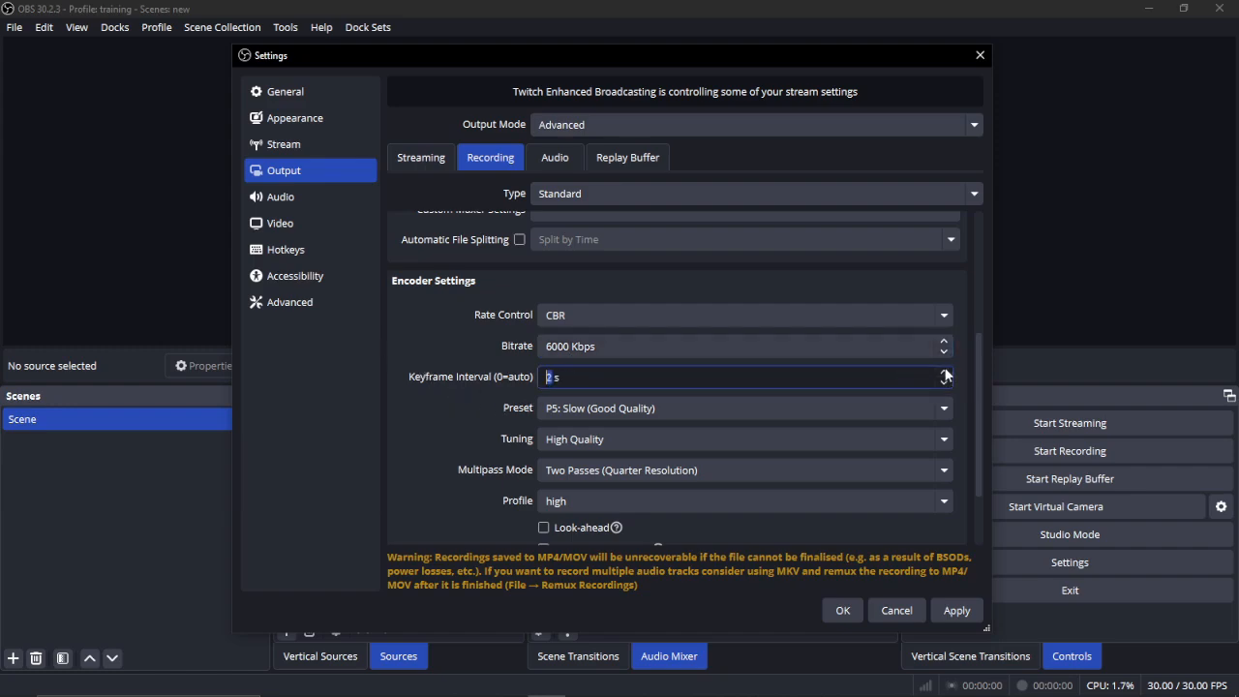
# Step: Set the encoder preset to P4: Medium (Medium Quality) and the multipass mode to Two Passes (Quarter Resolution)
pyautogui.click(626, 409)
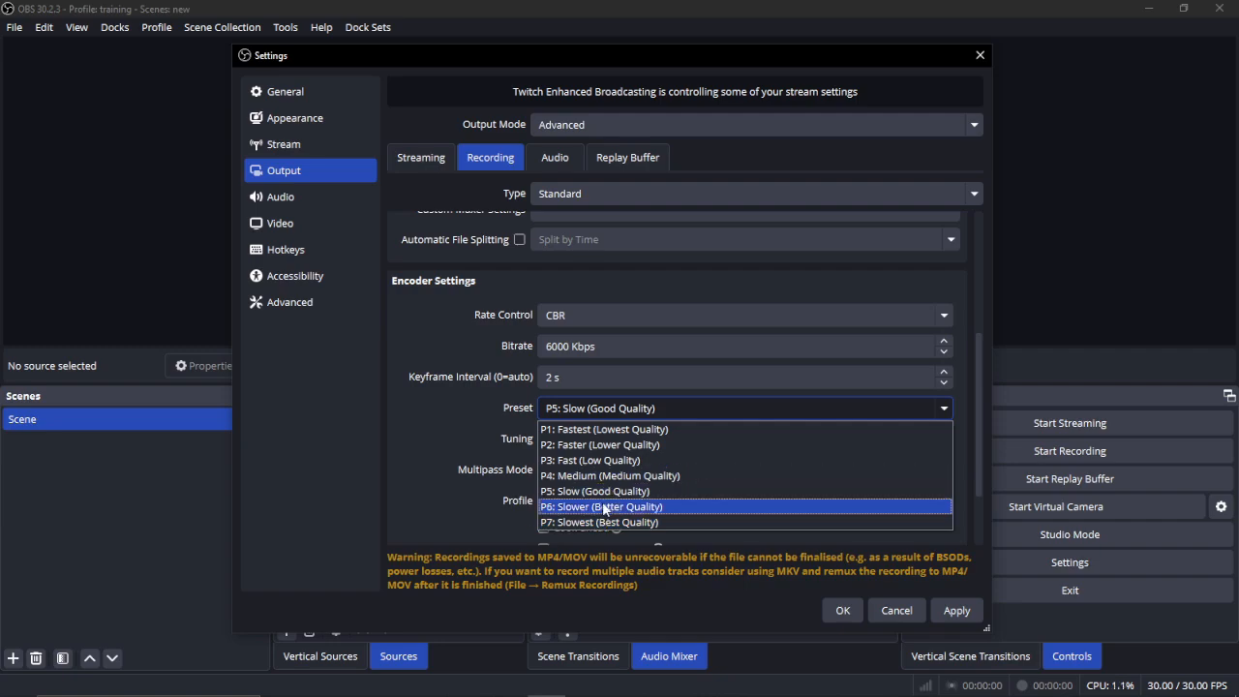
pyautogui.click(602, 477)
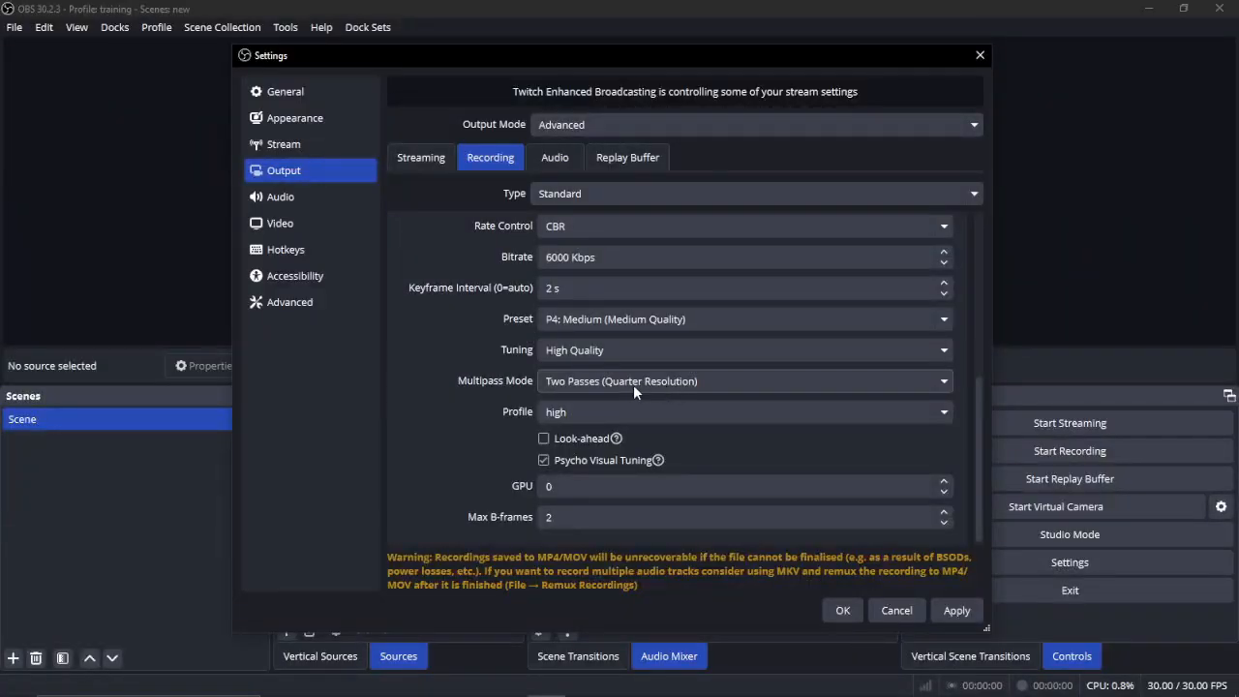
pyautogui.click(624, 383)
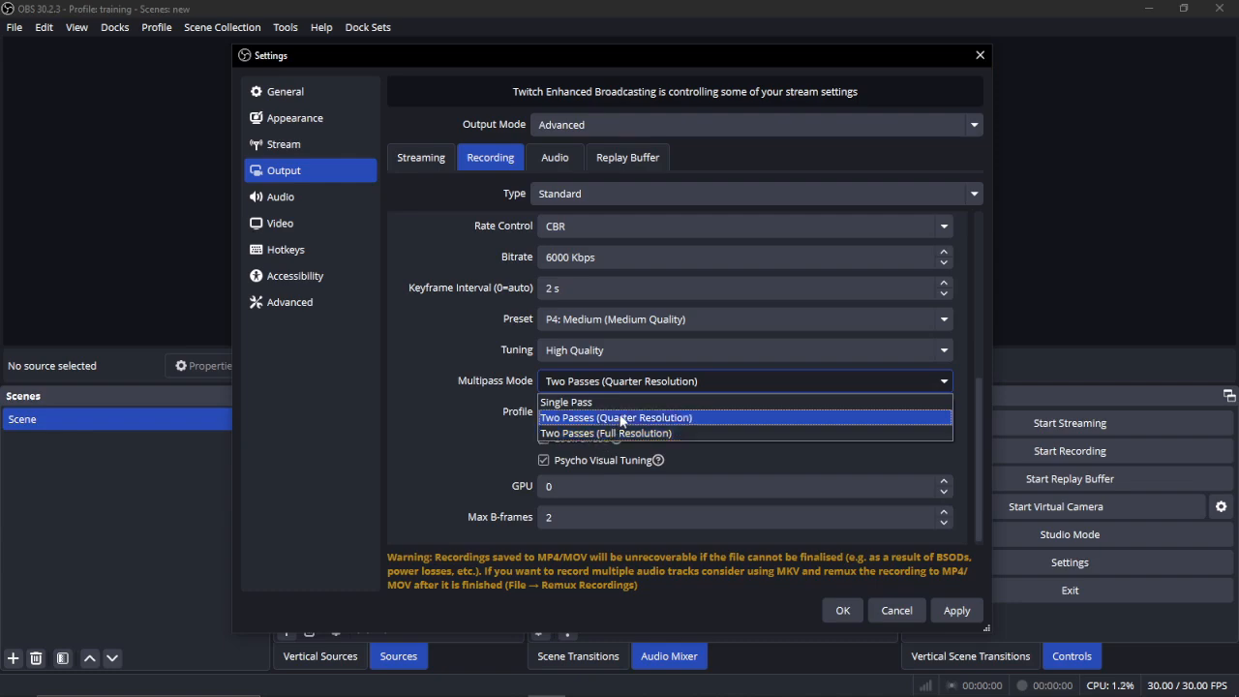
pyautogui.click(620, 418)
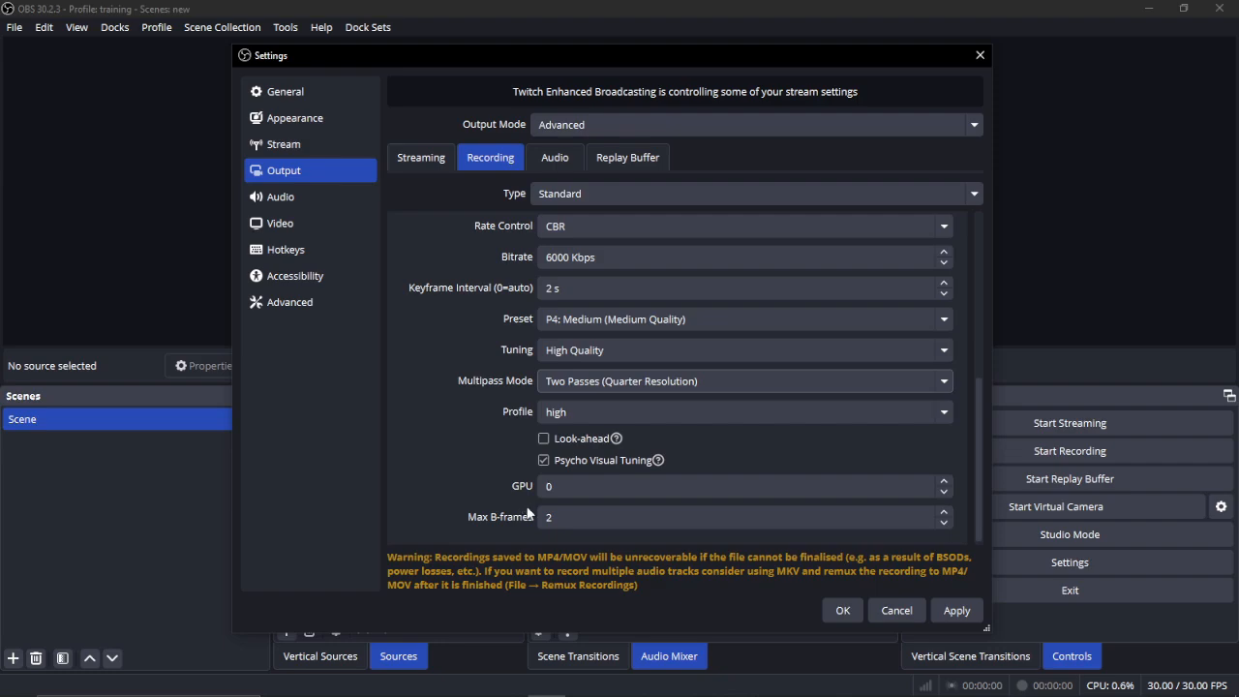
# Step: Set the output audio bitrate of Track 1 to 320
pyautogui.click(545, 169)
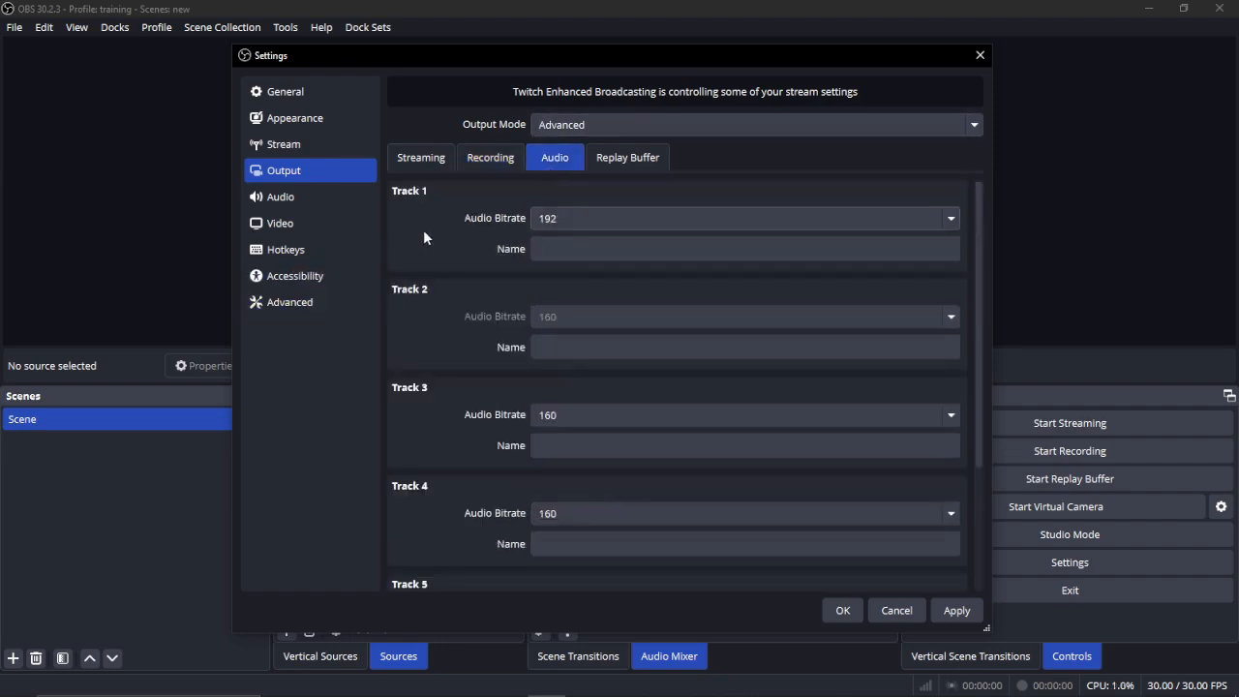
pyautogui.click(547, 220)
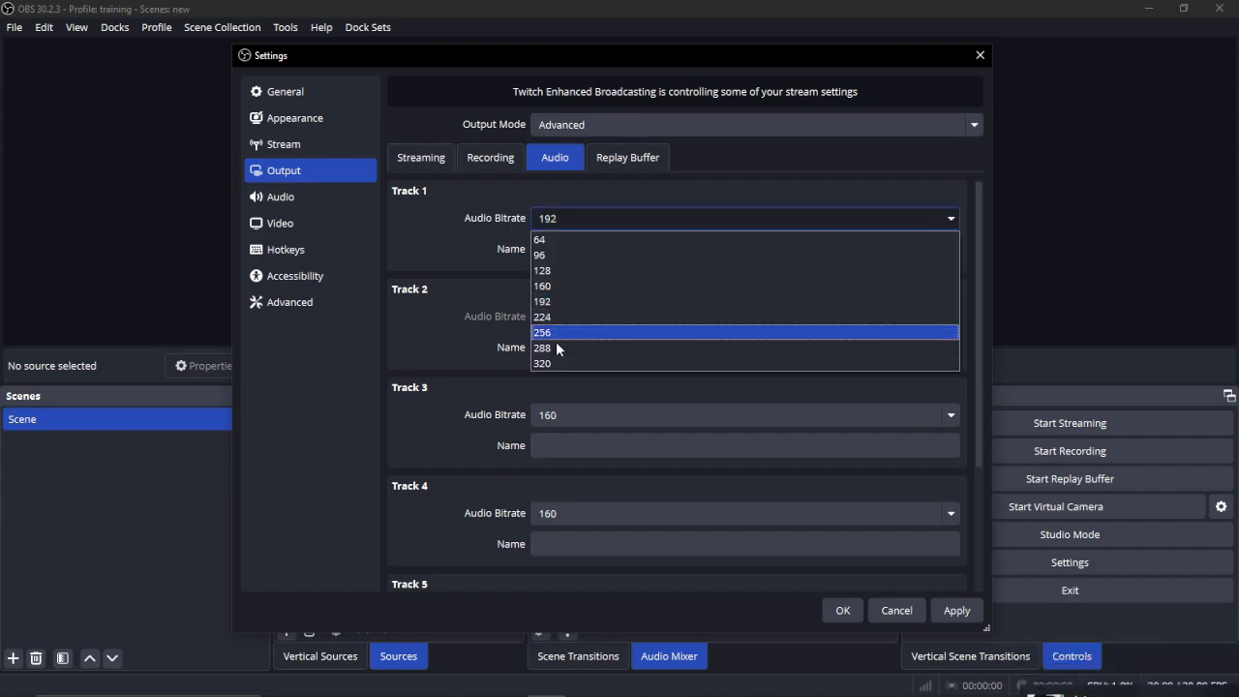
pyautogui.click(542, 365)
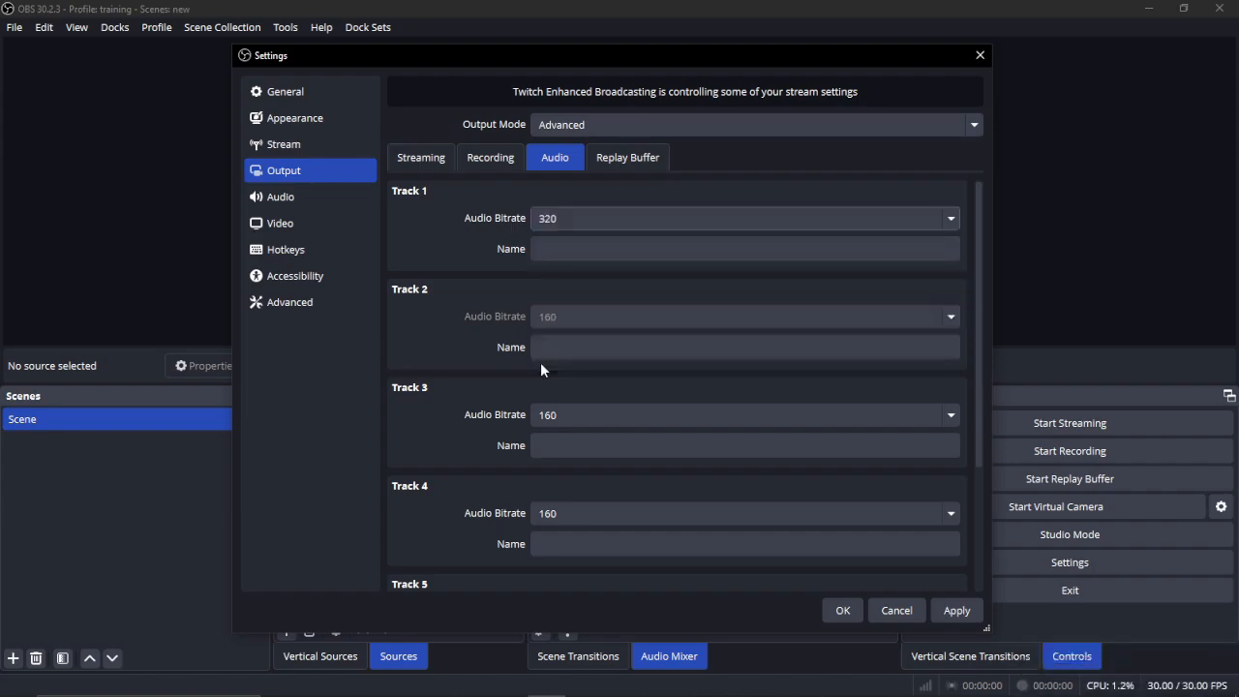
pyautogui.click(597, 220)
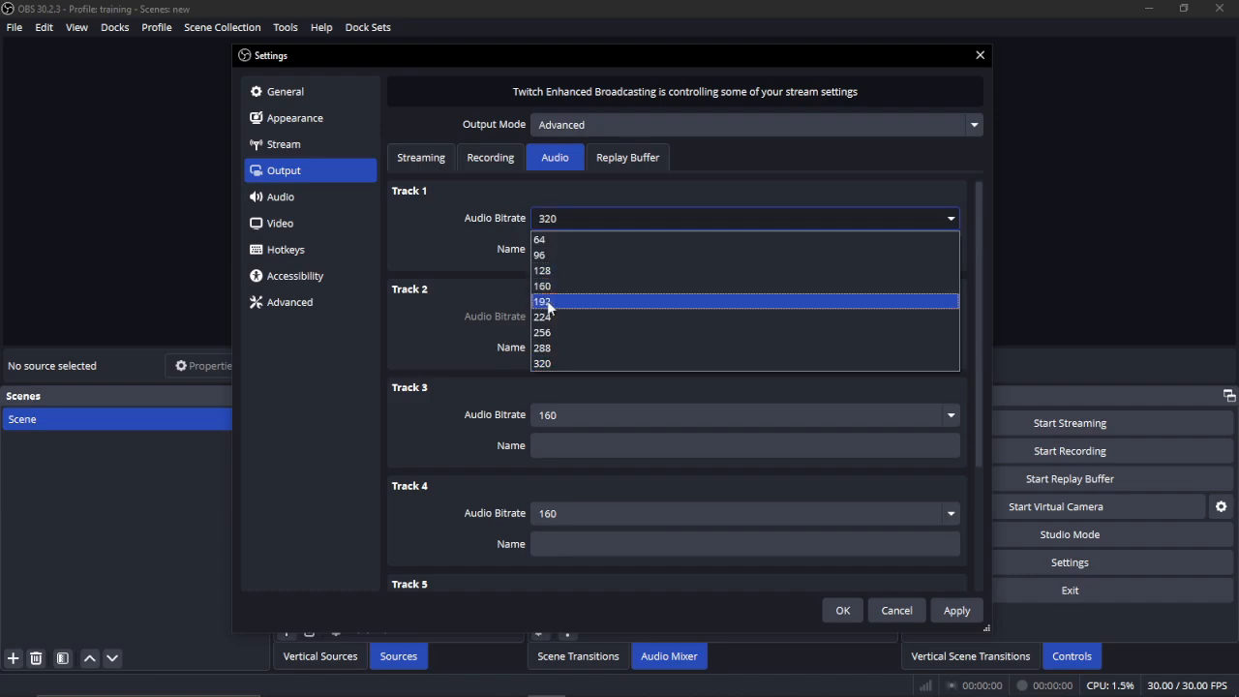
pyautogui.click(548, 303)
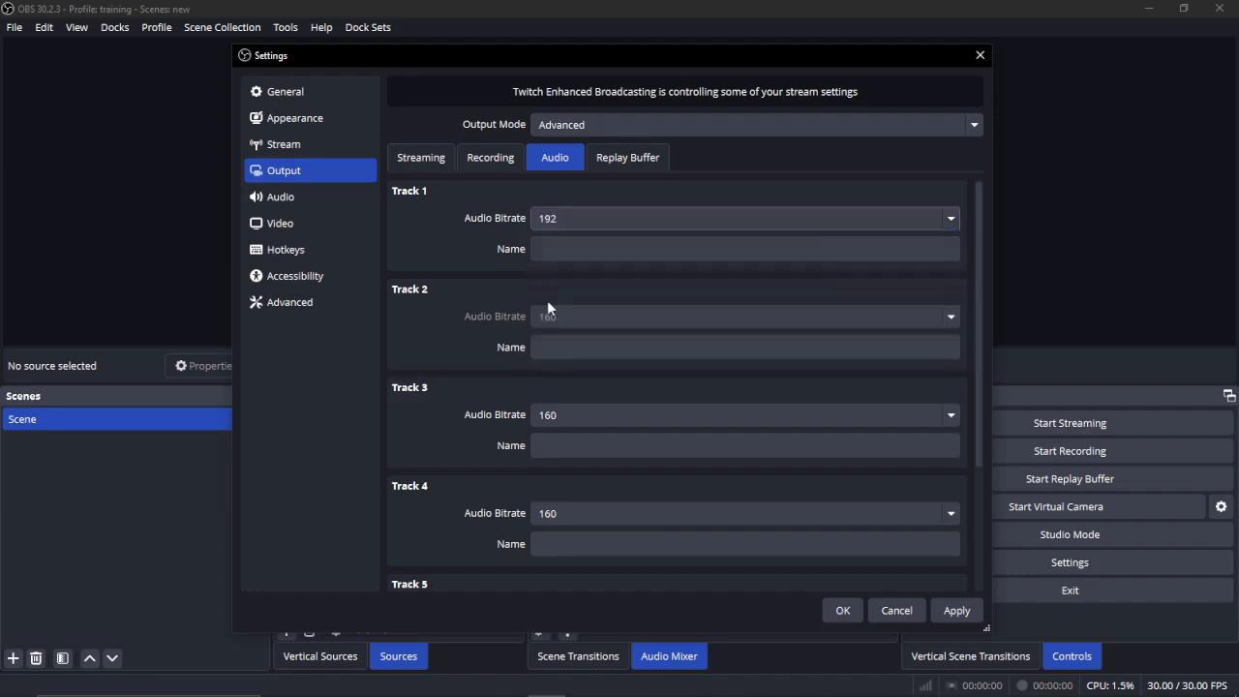
pyautogui.click(578, 223)
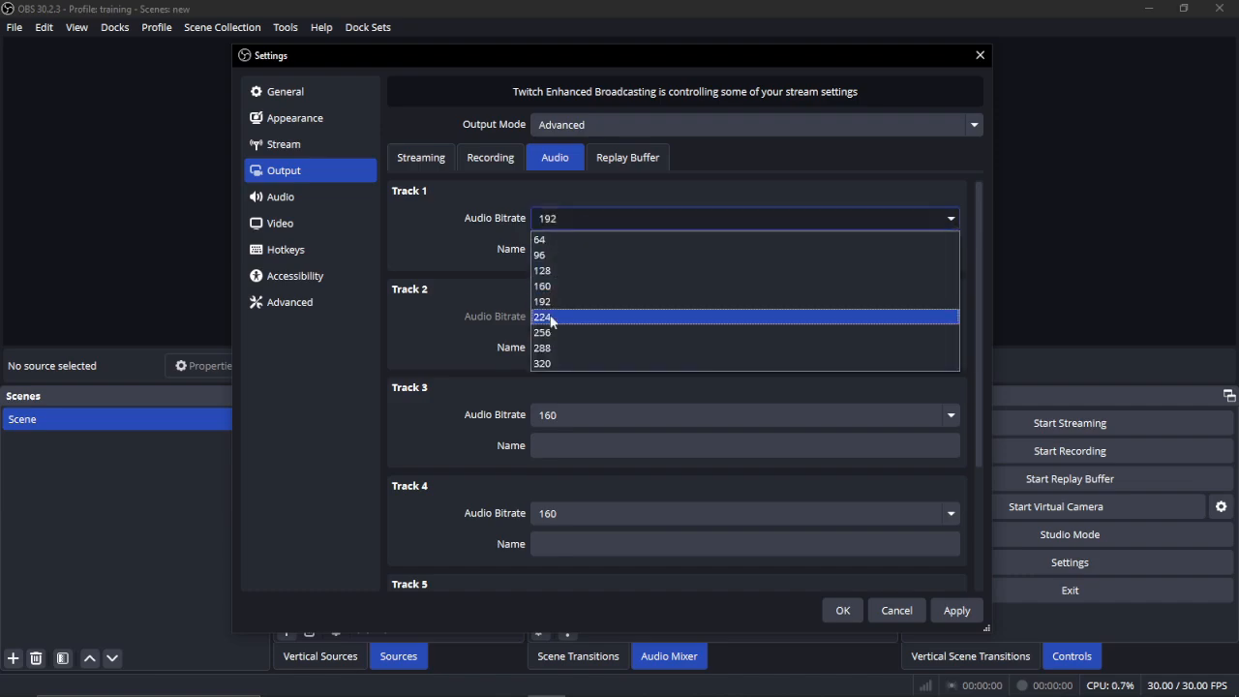
pyautogui.click(542, 363)
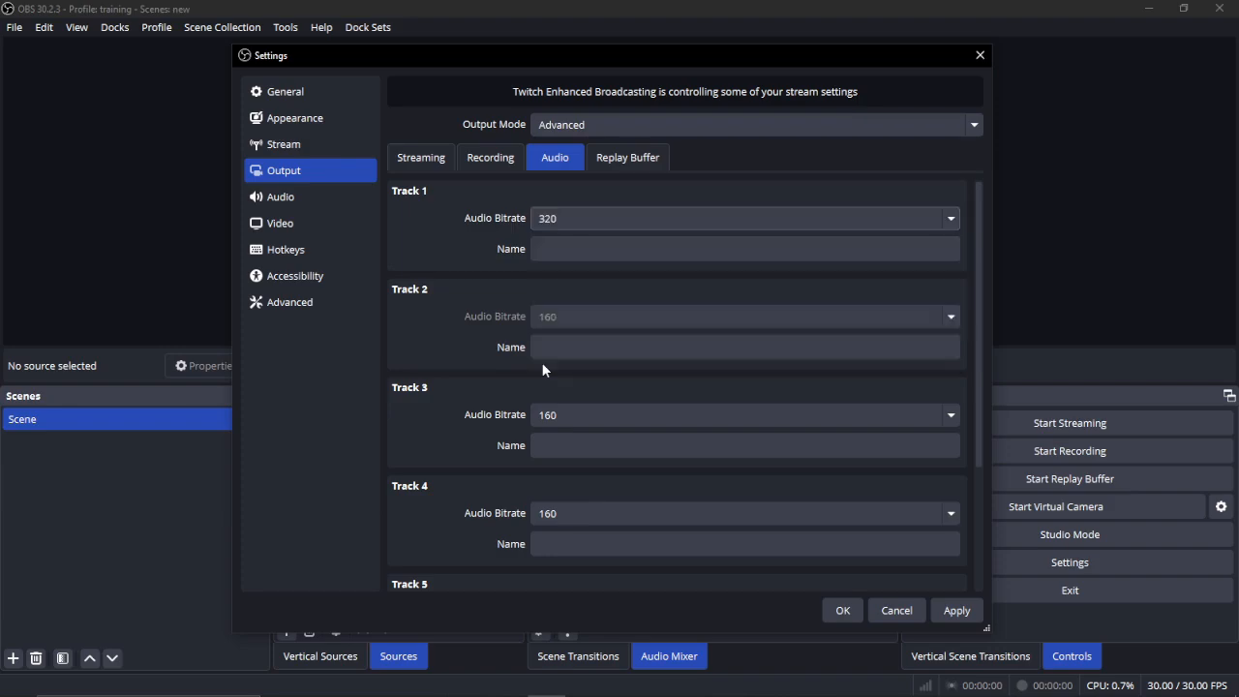
# Step: Set the base (canvas) resolution to 1920x1080 in the video settings
pyautogui.click(287, 223)
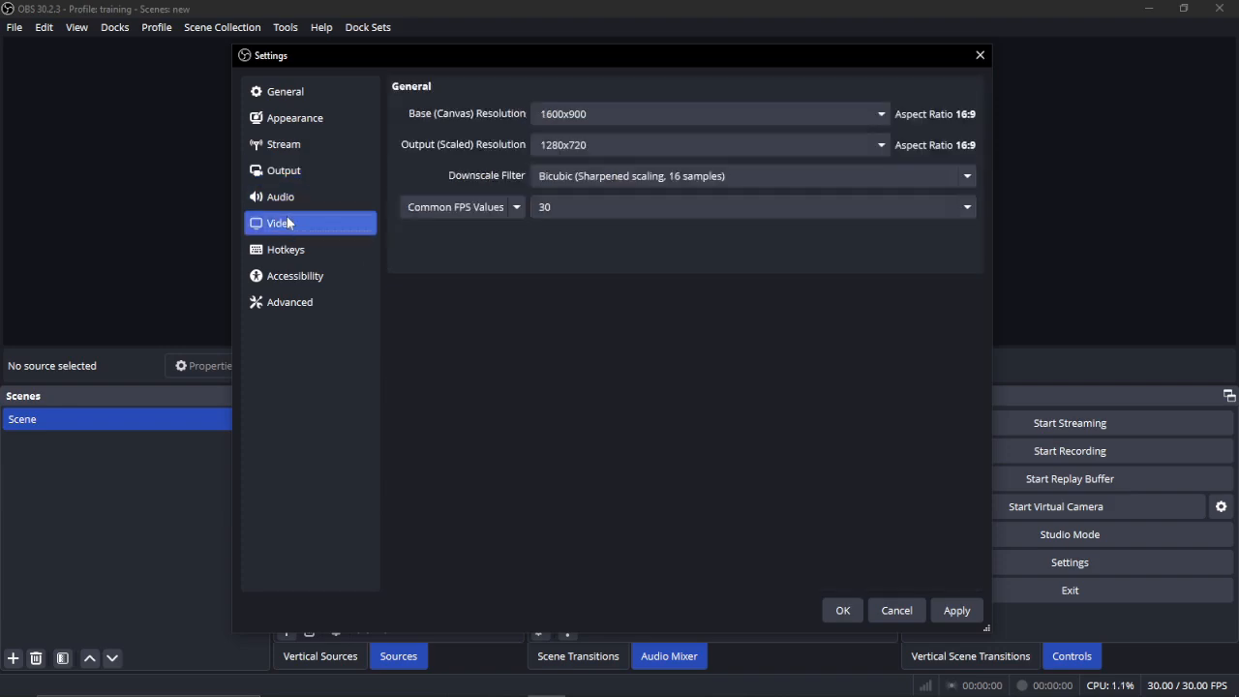
pyautogui.click(665, 119)
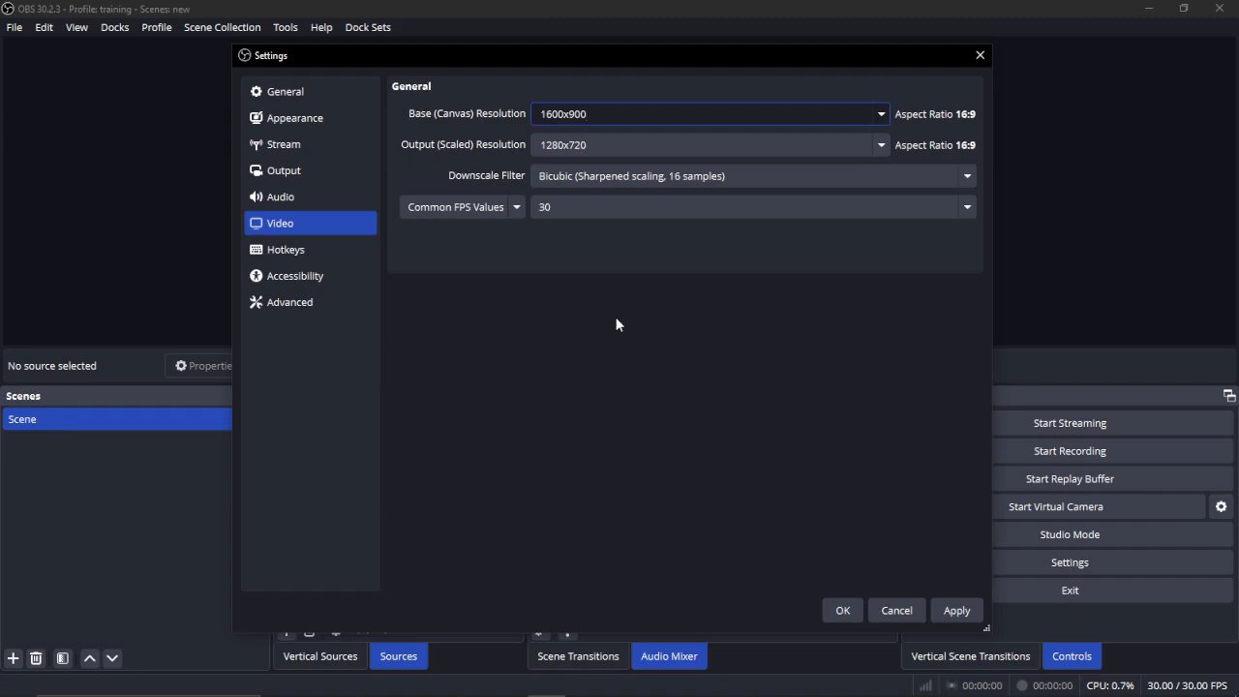
pyautogui.click(883, 114)
pyautogui.click(668, 150)
# Step: Use the Bicubic (Sharpened scaling, 16 samples) downscale filter and set the common FPS value to 60
pyautogui.click(688, 173)
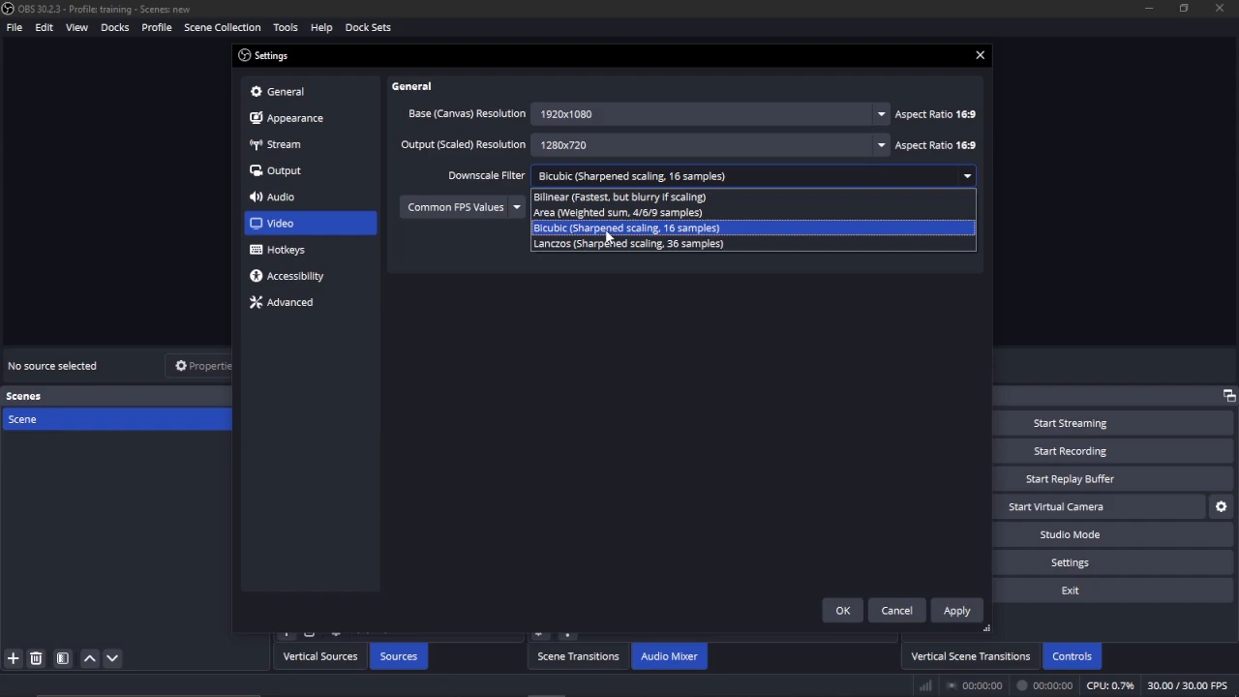
pyautogui.click(606, 231)
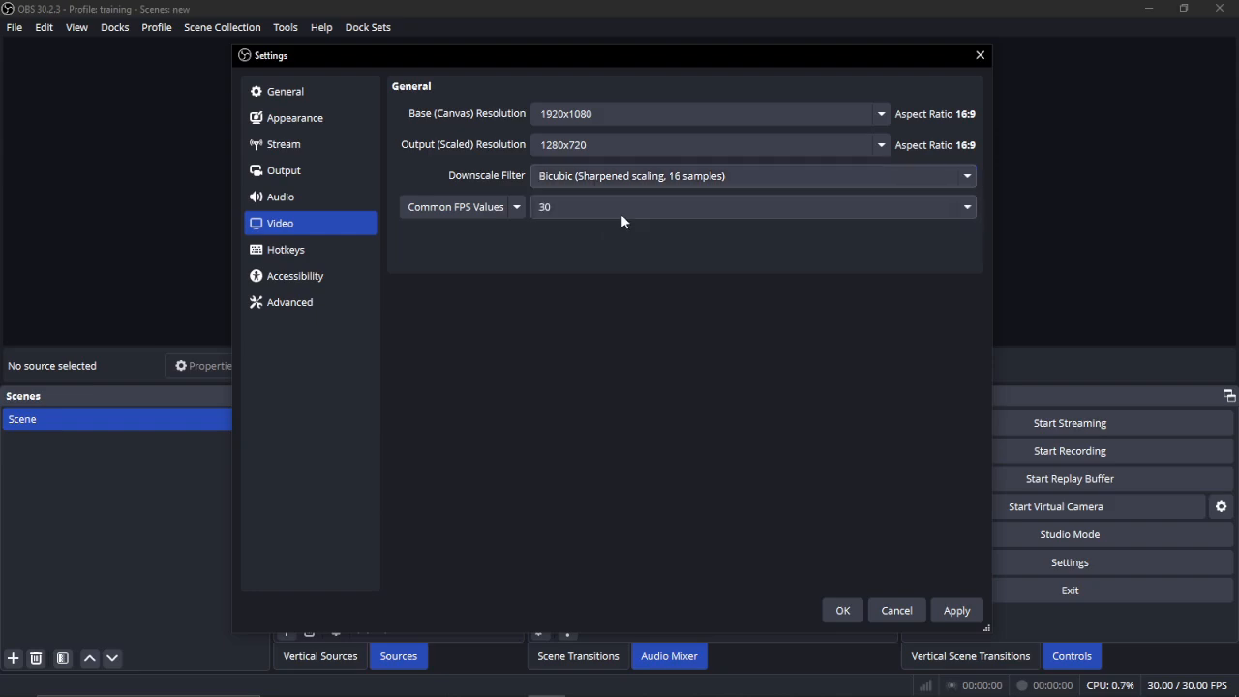
pyautogui.click(907, 205)
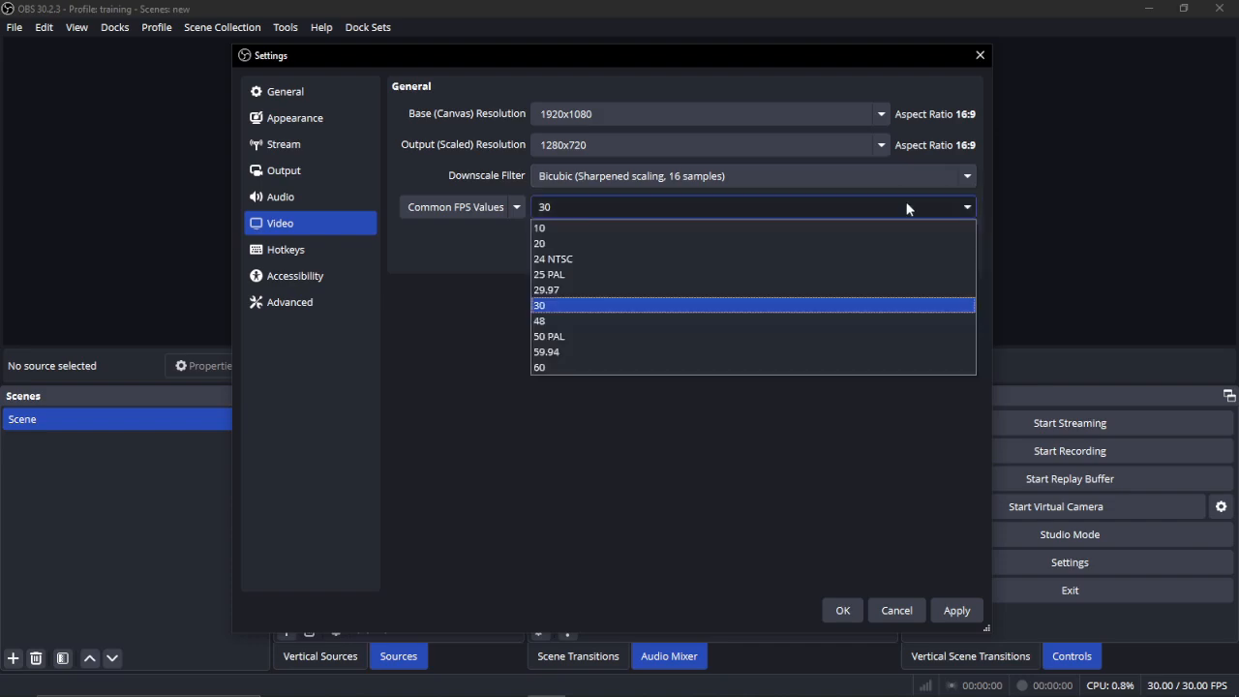
pyautogui.click(556, 367)
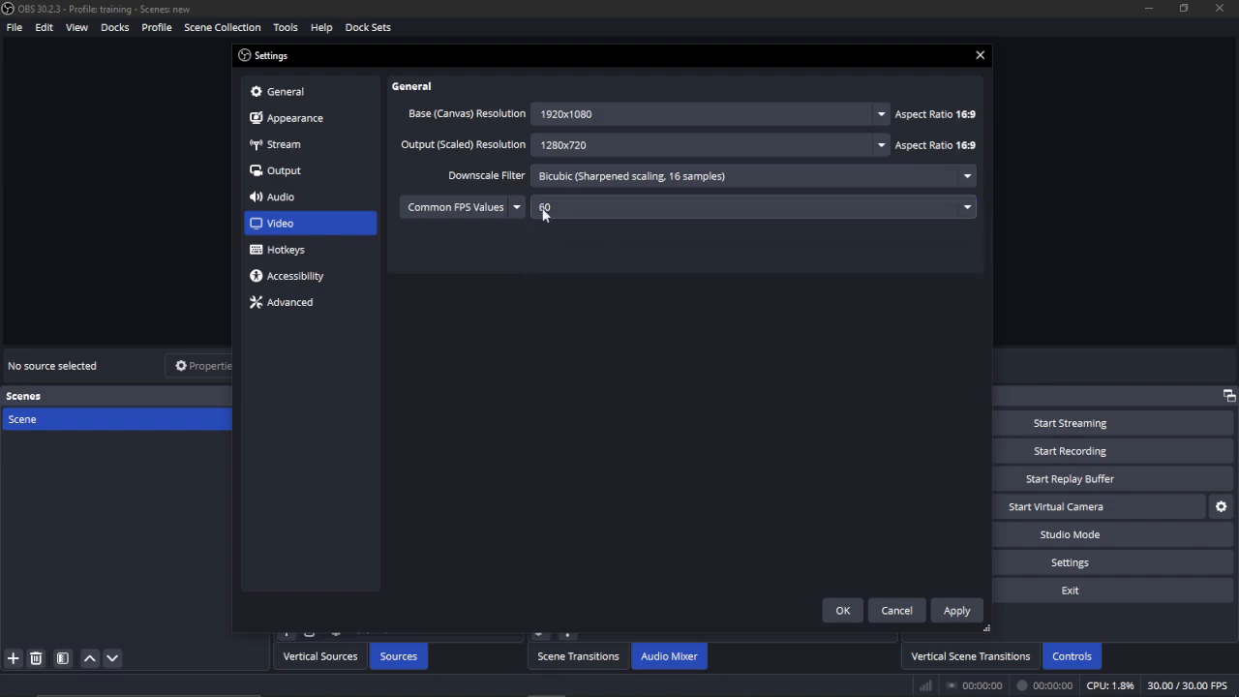
# Step: Set the base (canvas) resolution to 1600x900 in the video settings
pyautogui.click(516, 208)
pyautogui.click(513, 209)
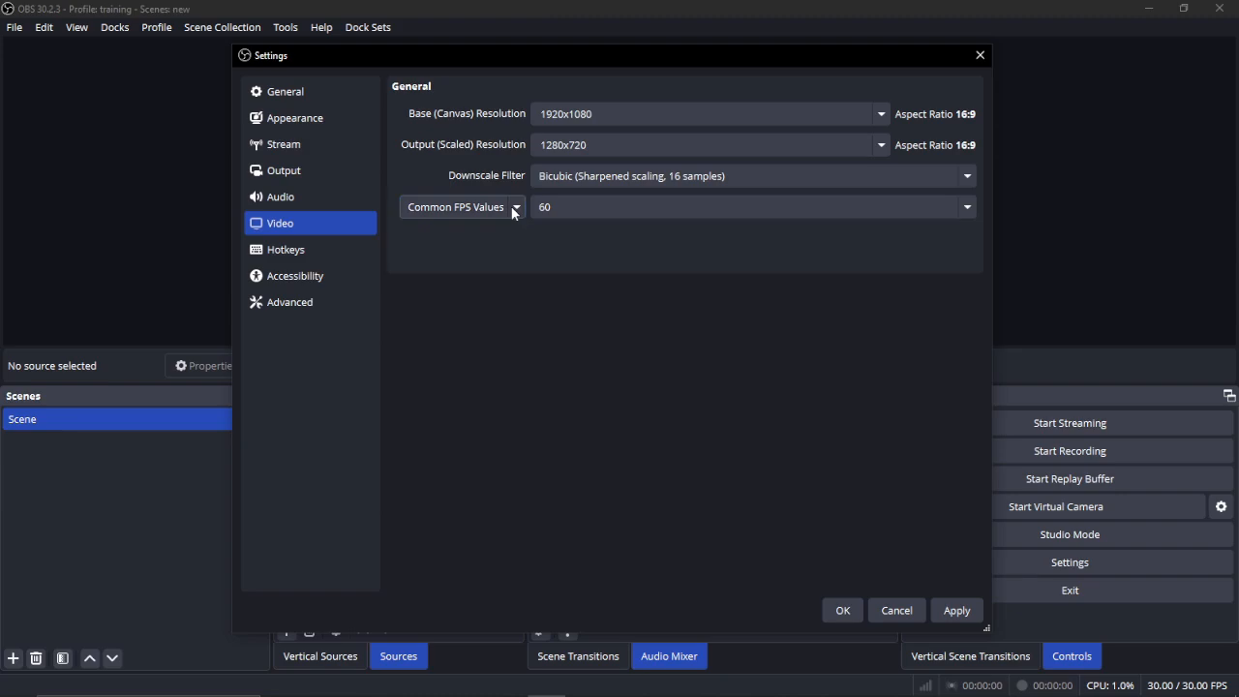
pyautogui.click(600, 114)
pyautogui.click(556, 146)
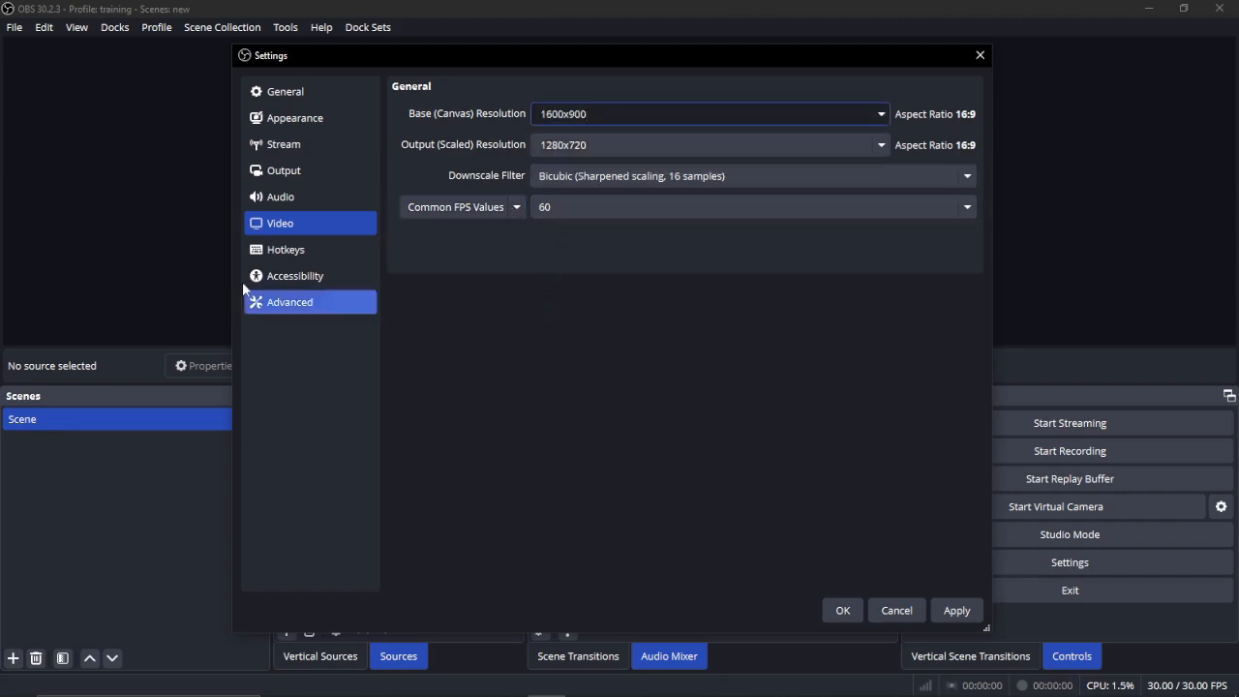
# Step: In the advanced settings, use Normal process priority and the Direct3D 11 renderer, and review the remaining options
pyautogui.click(306, 300)
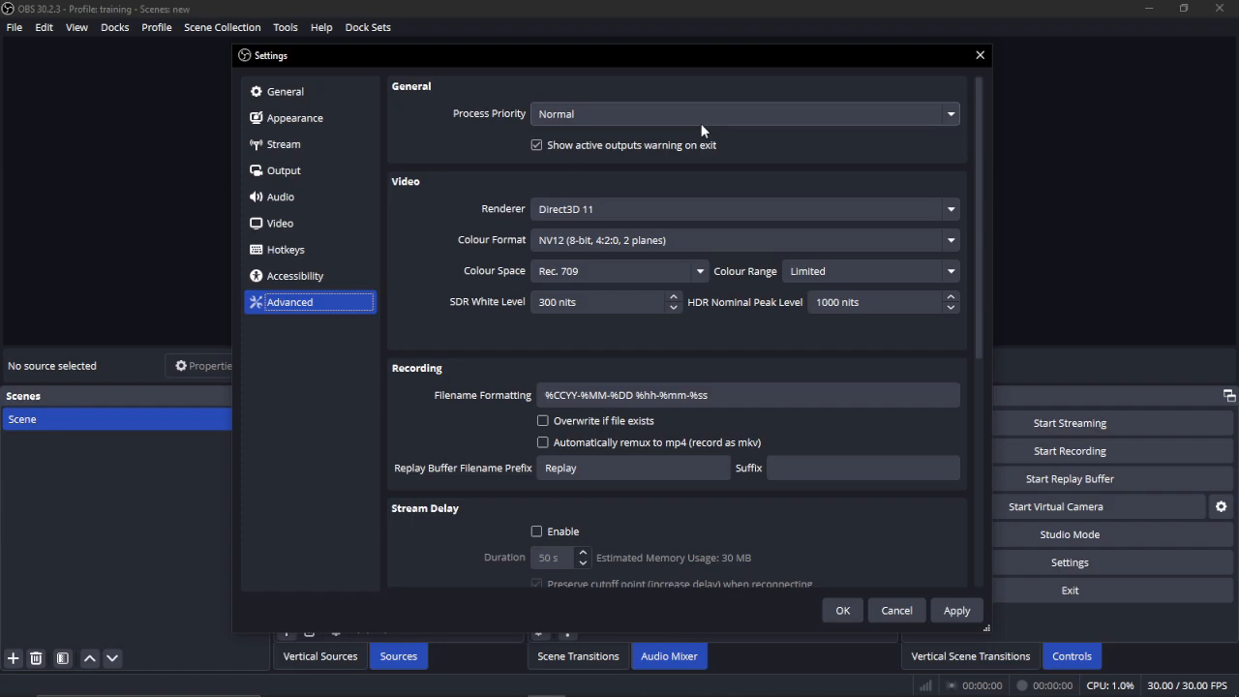
pyautogui.click(701, 123)
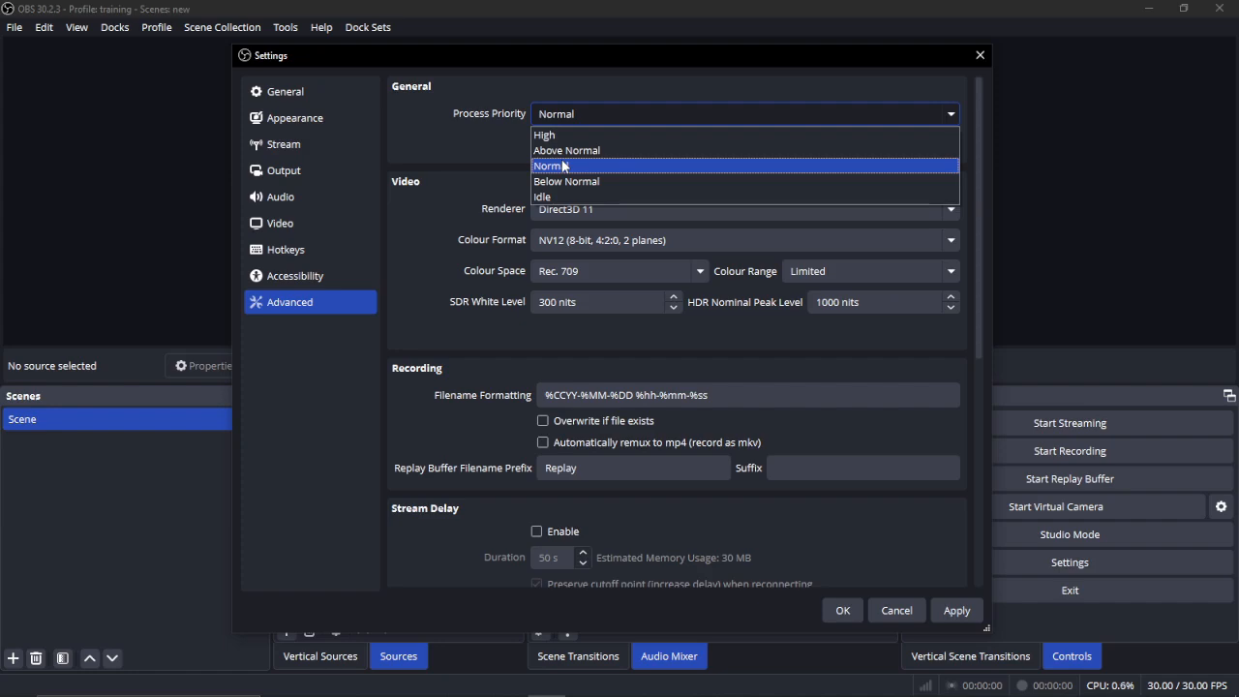
pyautogui.click(562, 165)
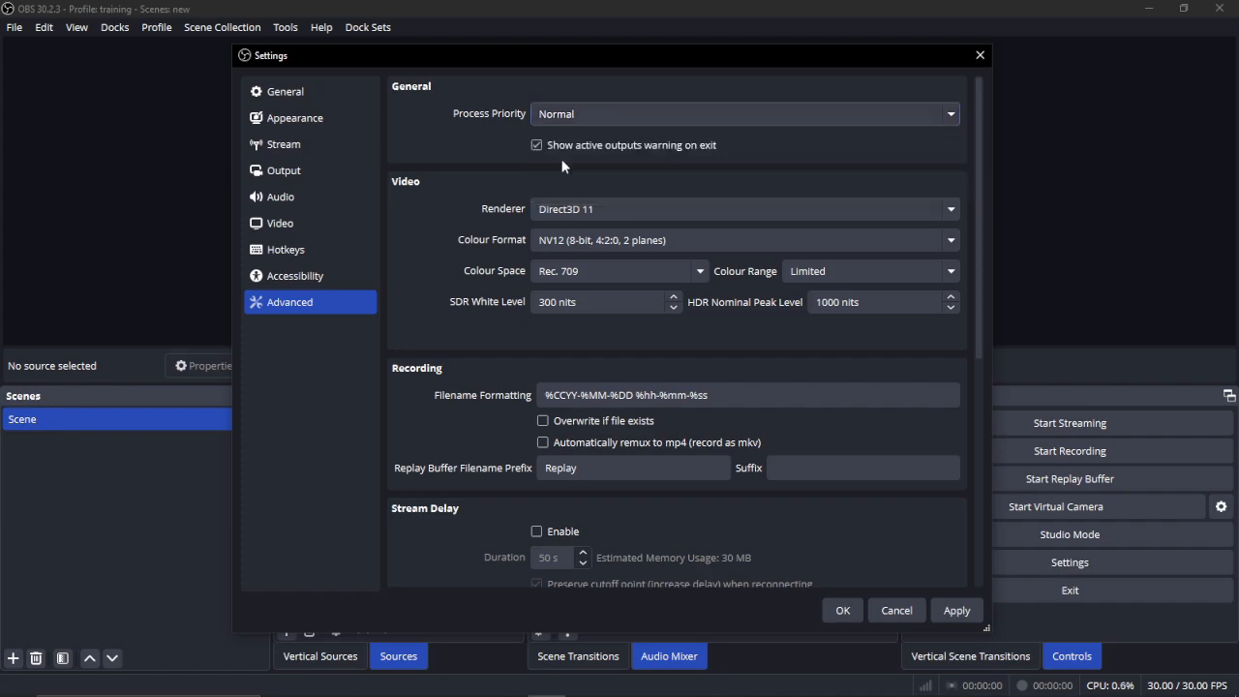
pyautogui.click(544, 211)
pyautogui.click(559, 217)
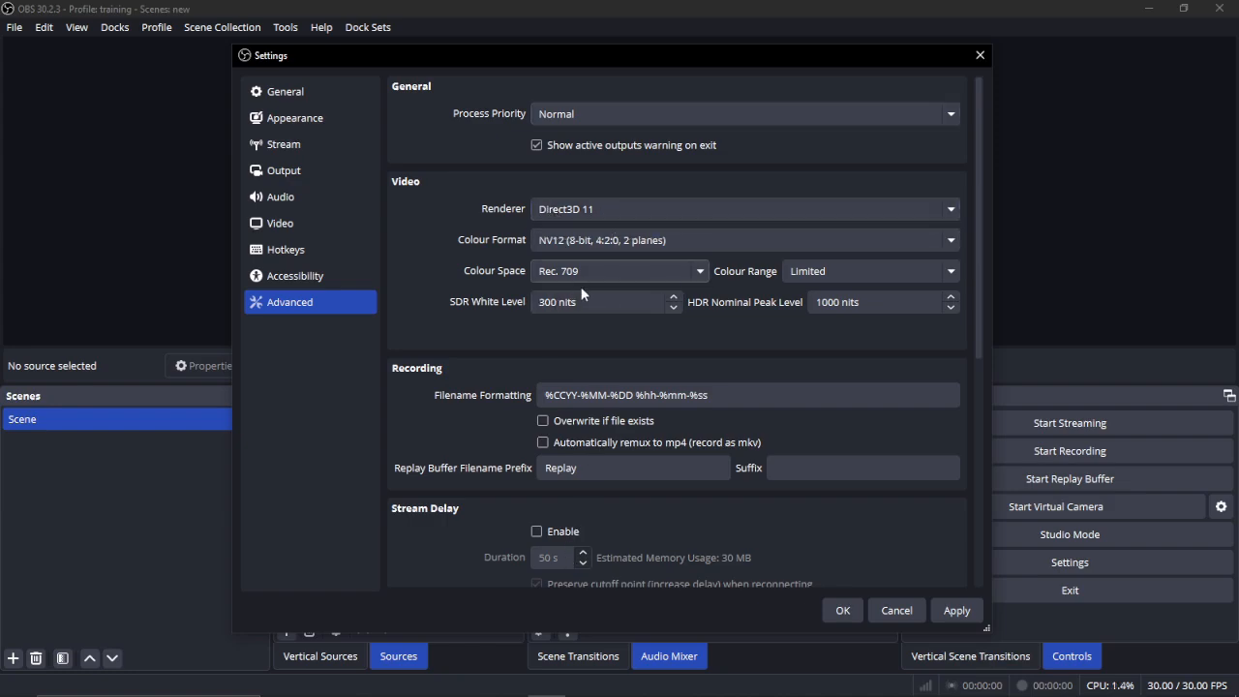
pyautogui.scroll(-2, 593, 302)
pyautogui.scroll(1, 572, 262)
pyautogui.moveTo(976, 140); pyautogui.dragTo(830, 407)
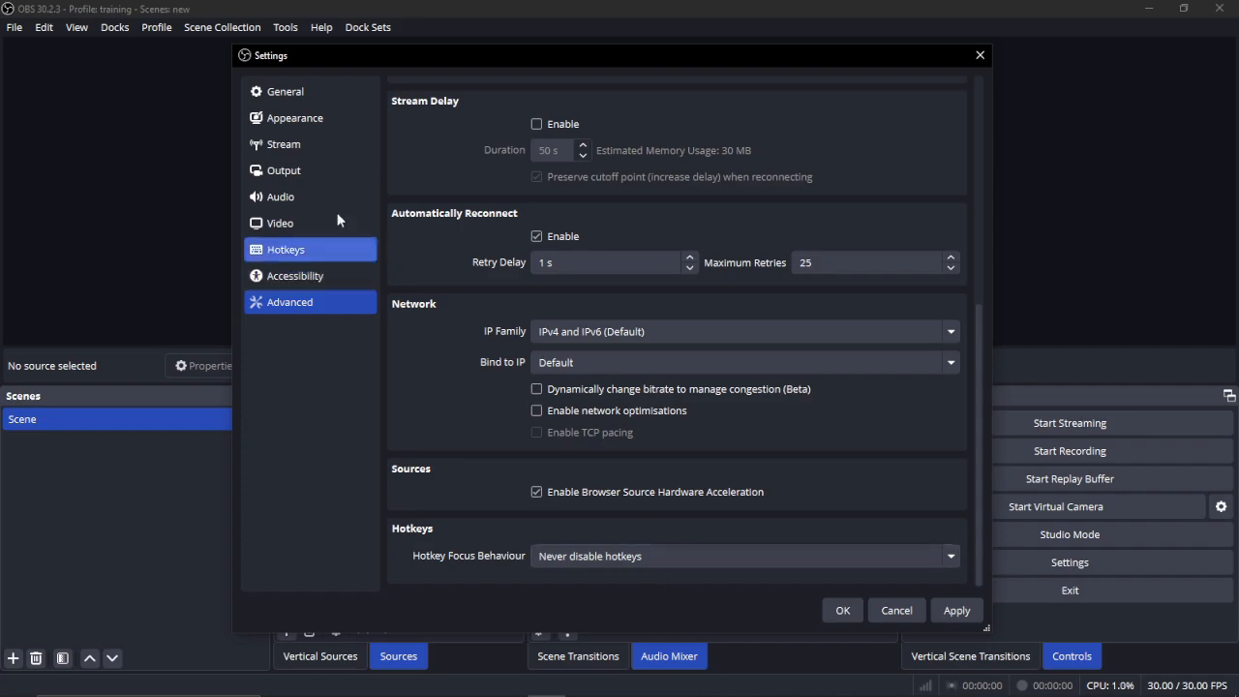
# Step: Set Desktop Audio to Headphones (7- Arctis 7+) and Mic/Auxiliary Audio to Microphone (6- USB Audio CODEC), and accept the settings
pyautogui.click(320, 173)
pyautogui.click(277, 195)
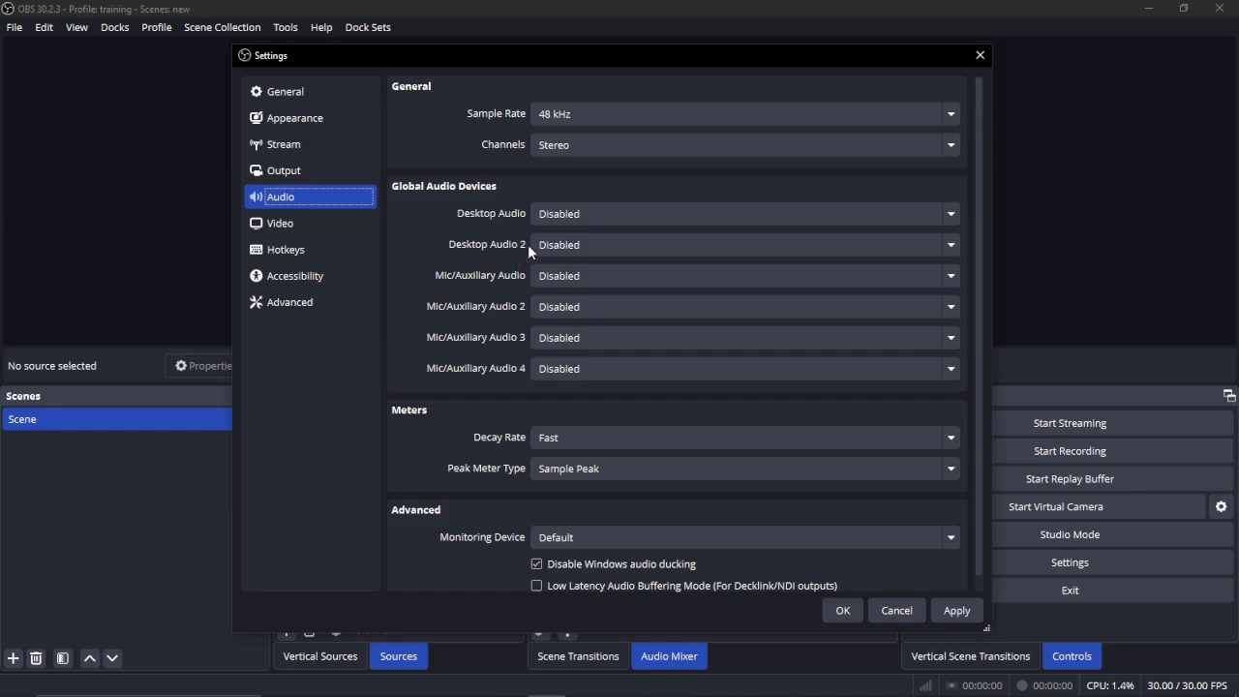
pyautogui.click(667, 215)
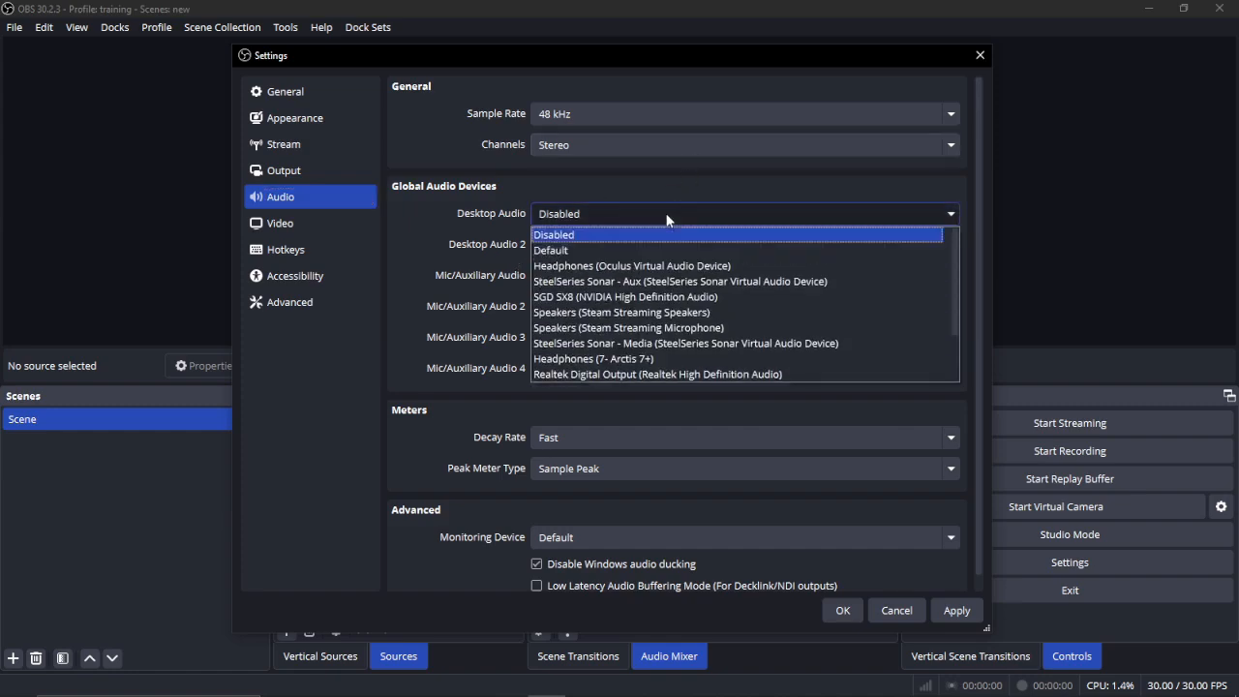
pyautogui.click(564, 359)
pyautogui.click(580, 277)
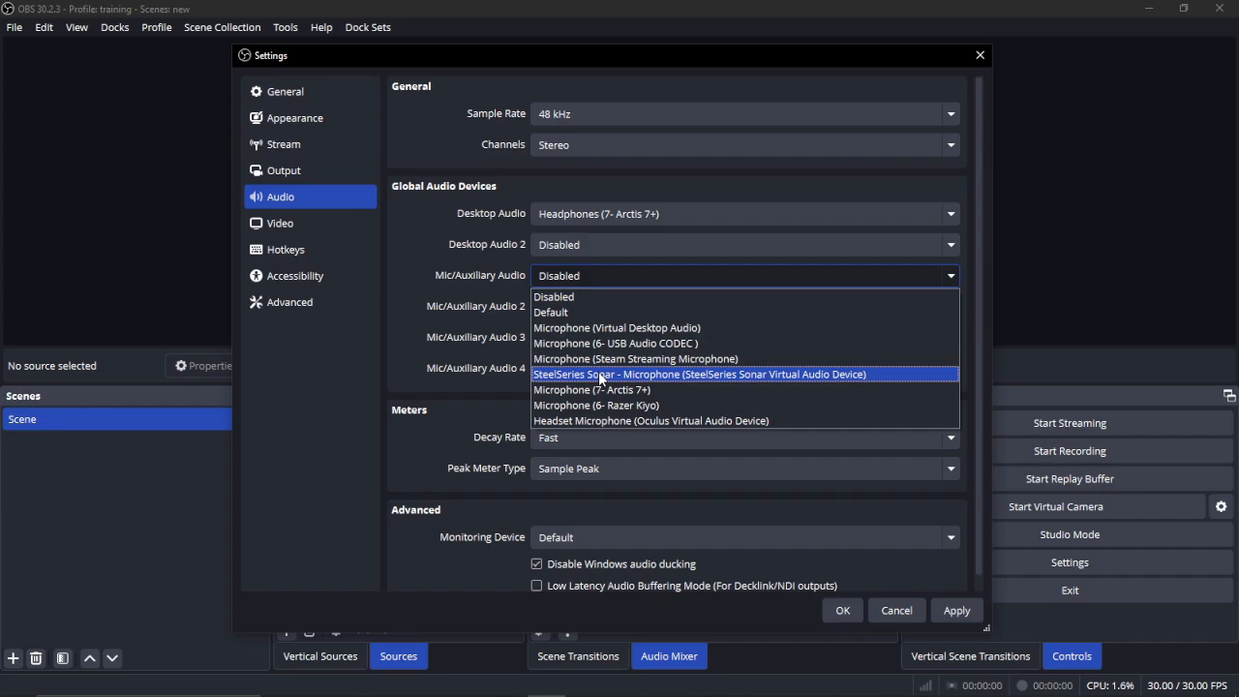
pyautogui.click(617, 344)
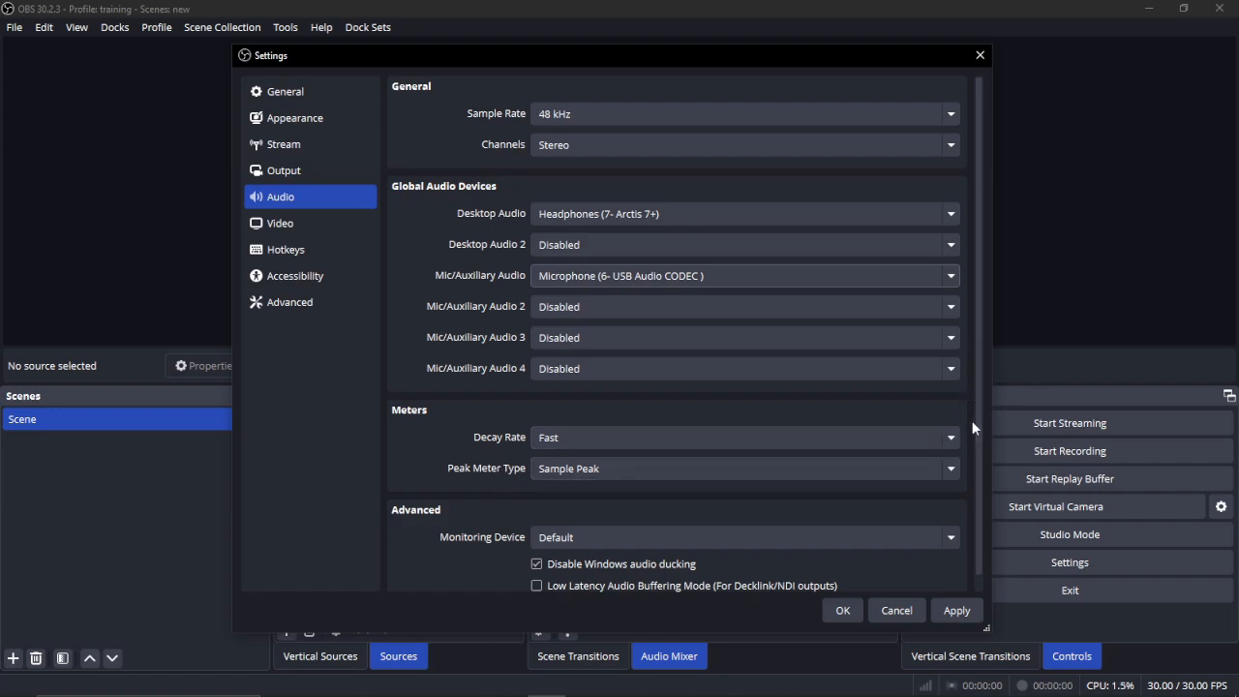
pyautogui.scroll(-1, 973, 424)
pyautogui.press('Return')
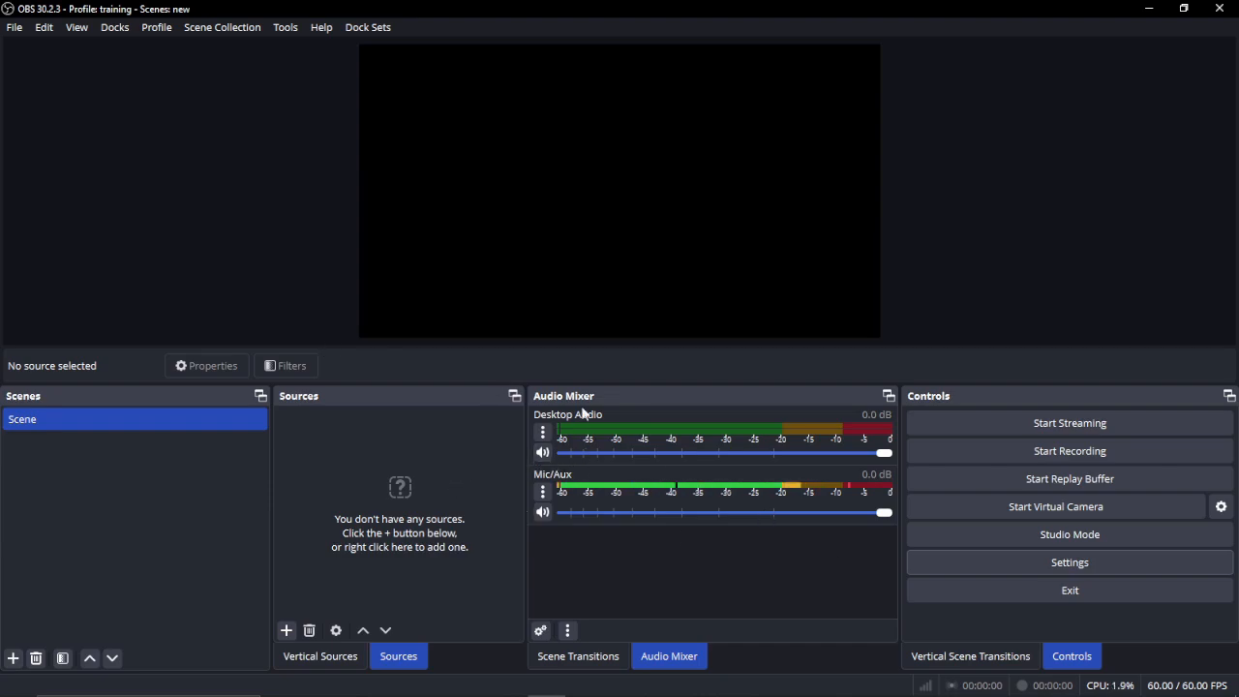
# Step: Add a new Display Capture source to the scene, capturing the HP LE2002x primary monitor with the cursor
pyautogui.moveTo(395, 666)
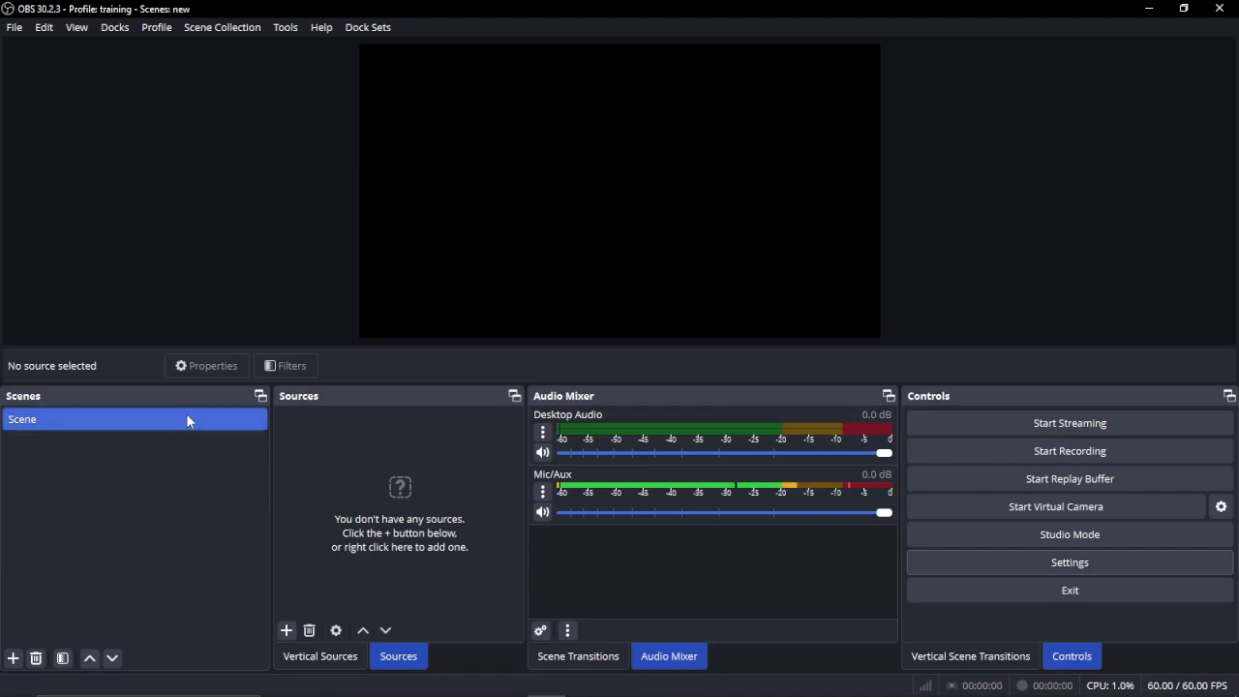
pyautogui.rightClick(329, 462)
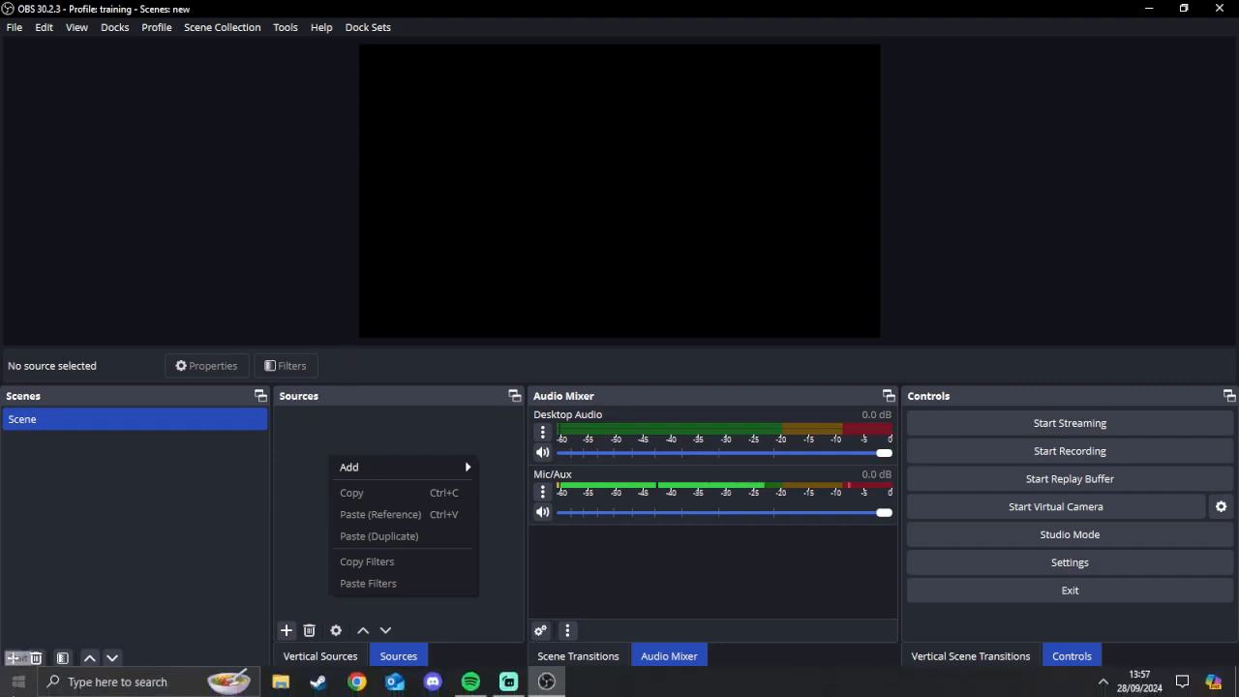
pyautogui.moveTo(429, 468)
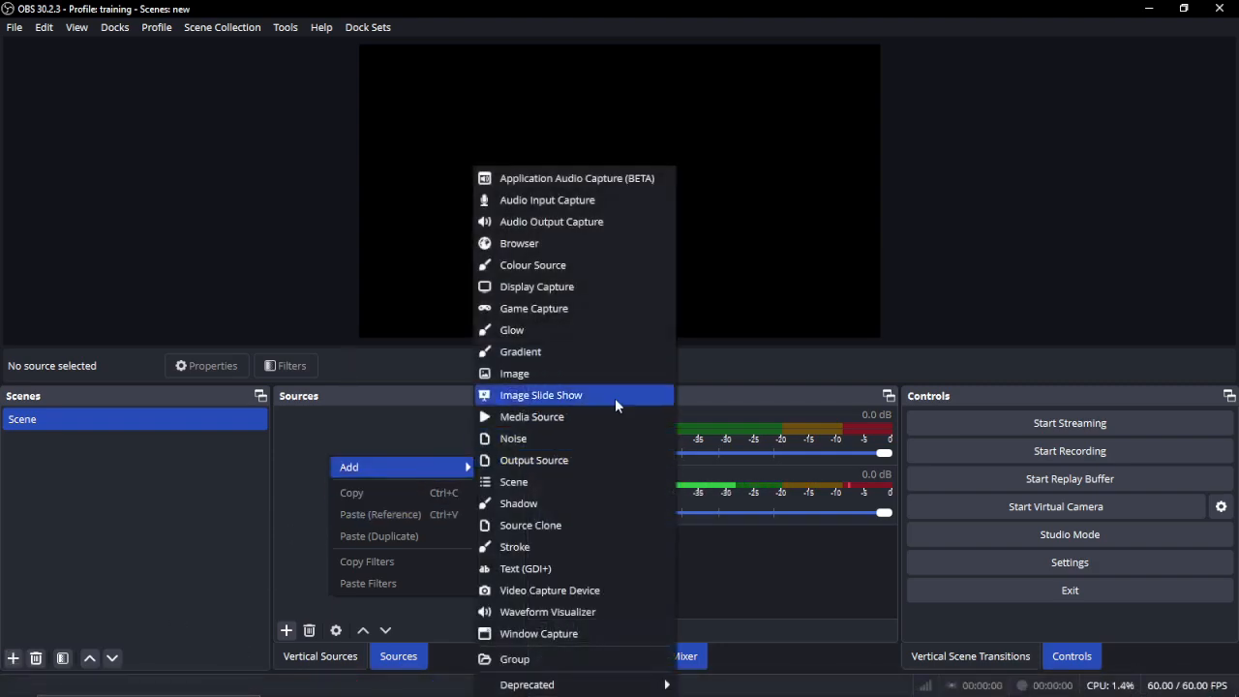
pyautogui.click(559, 296)
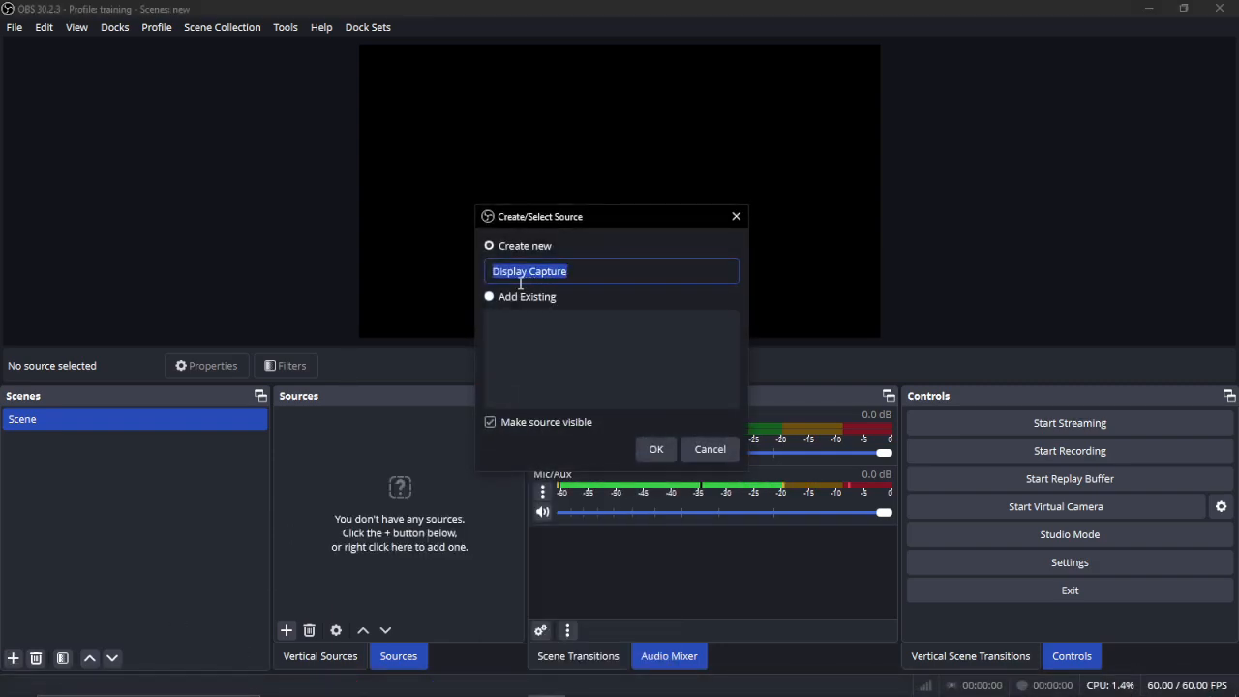
pyautogui.click(659, 449)
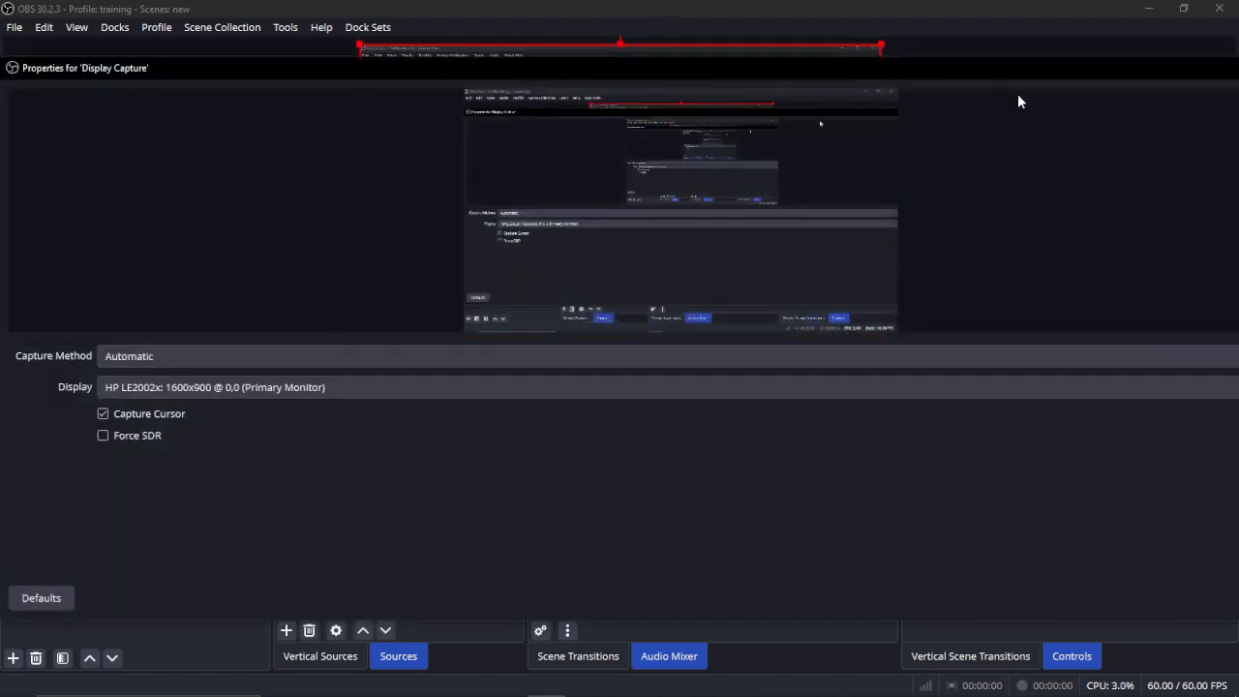
pyautogui.moveTo(896, 74); pyautogui.dragTo(1102, 121)
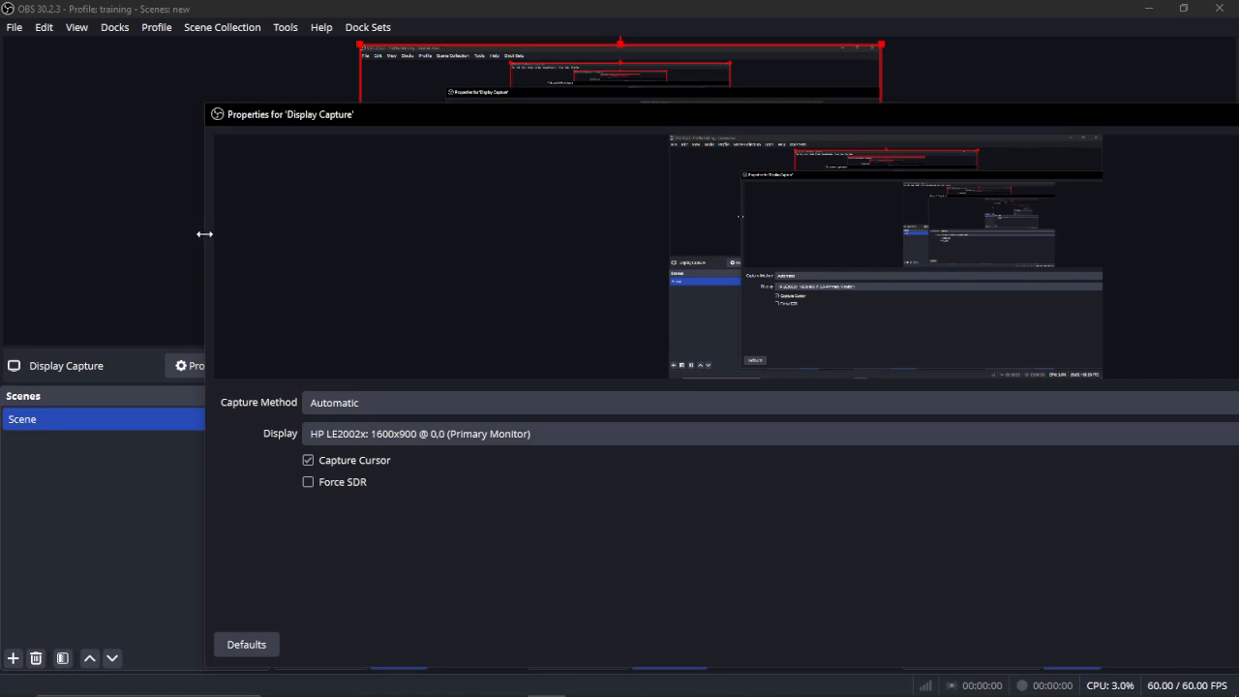
pyautogui.moveTo(204, 233); pyautogui.dragTo(733, 293)
pyautogui.moveTo(1015, 119); pyautogui.dragTo(404, 57)
pyautogui.click(842, 580)
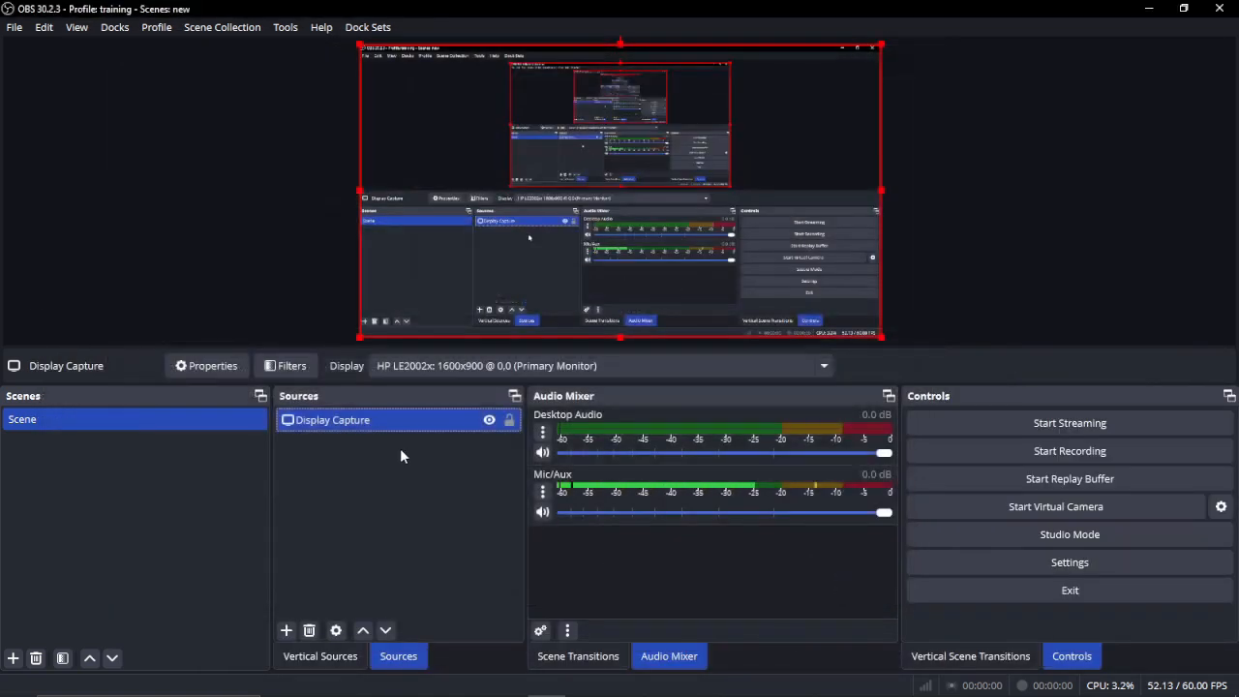
# Step: Shrink the OBS window to expose the desktop, launch the Cursed 3 game and skip its intro dialogue
pyautogui.moveTo(689, 10); pyautogui.dragTo(648, 48)
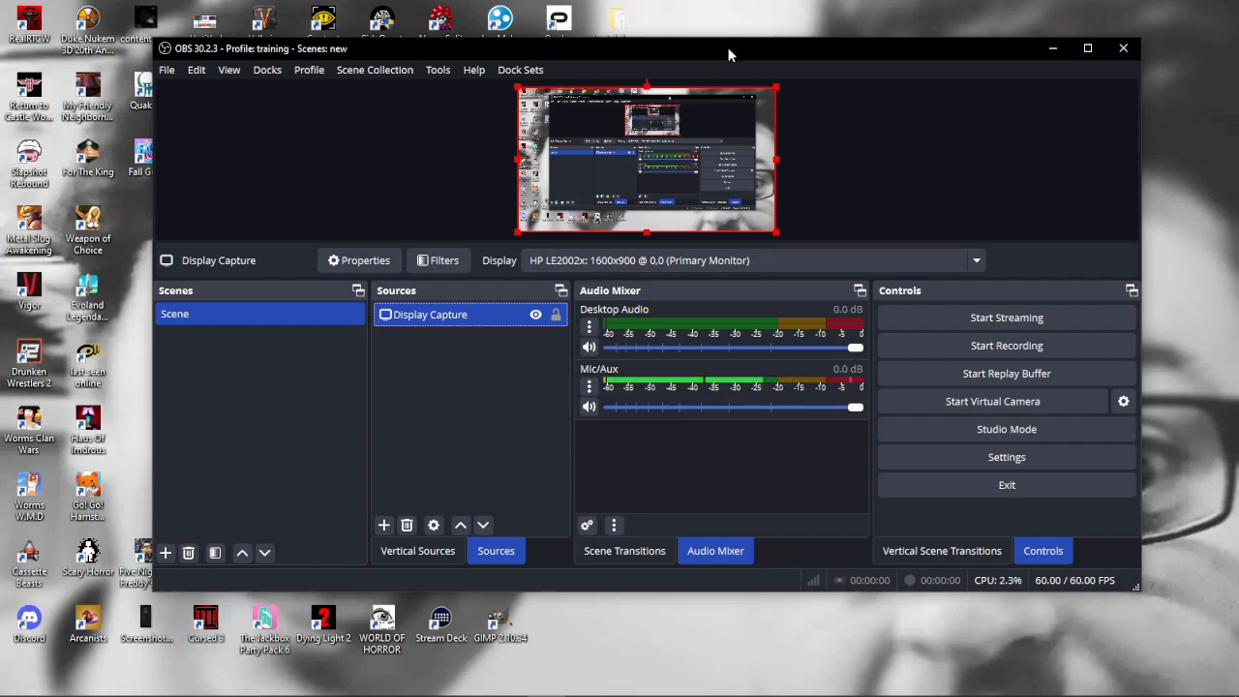
pyautogui.click(209, 629)
pyautogui.doubleClick(209, 630)
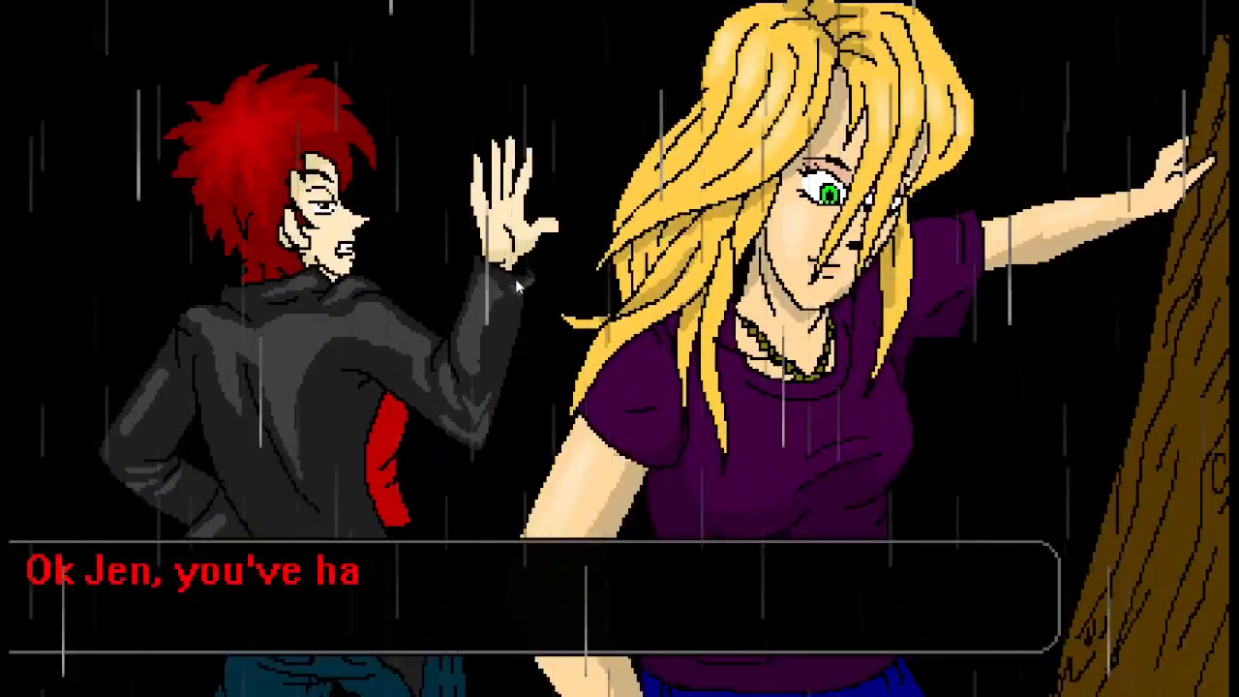
pyautogui.click(516, 279)
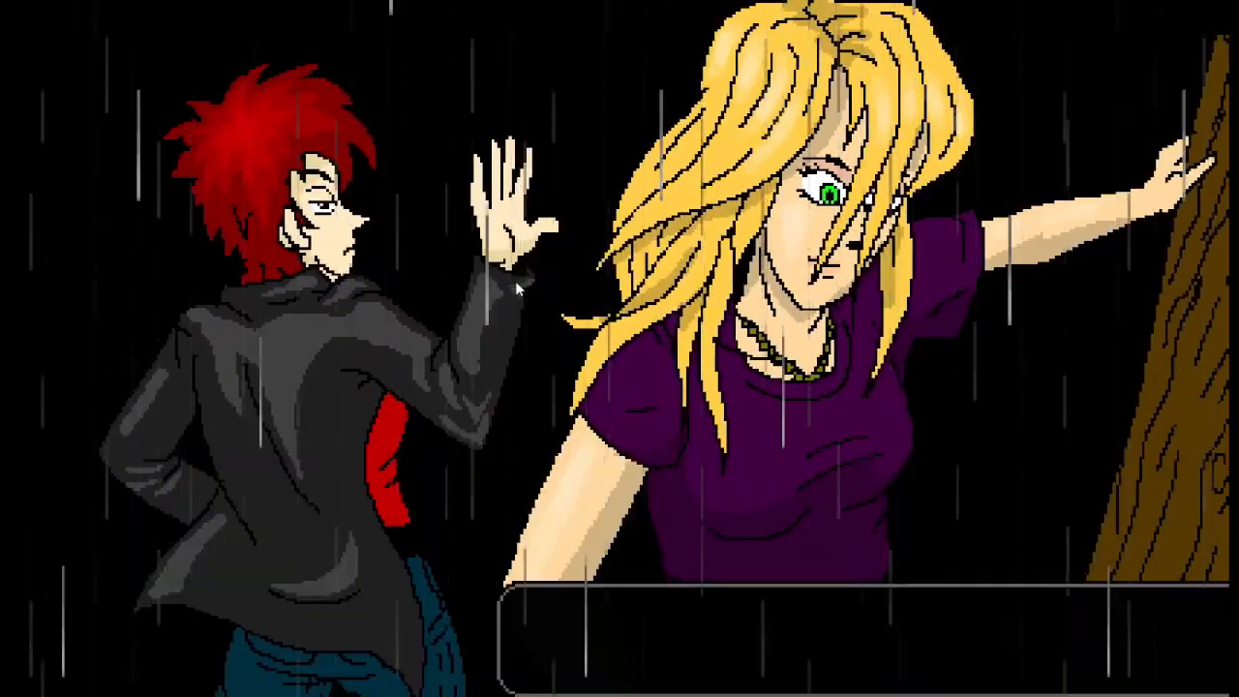
pyautogui.click(516, 283)
pyautogui.click(516, 283)
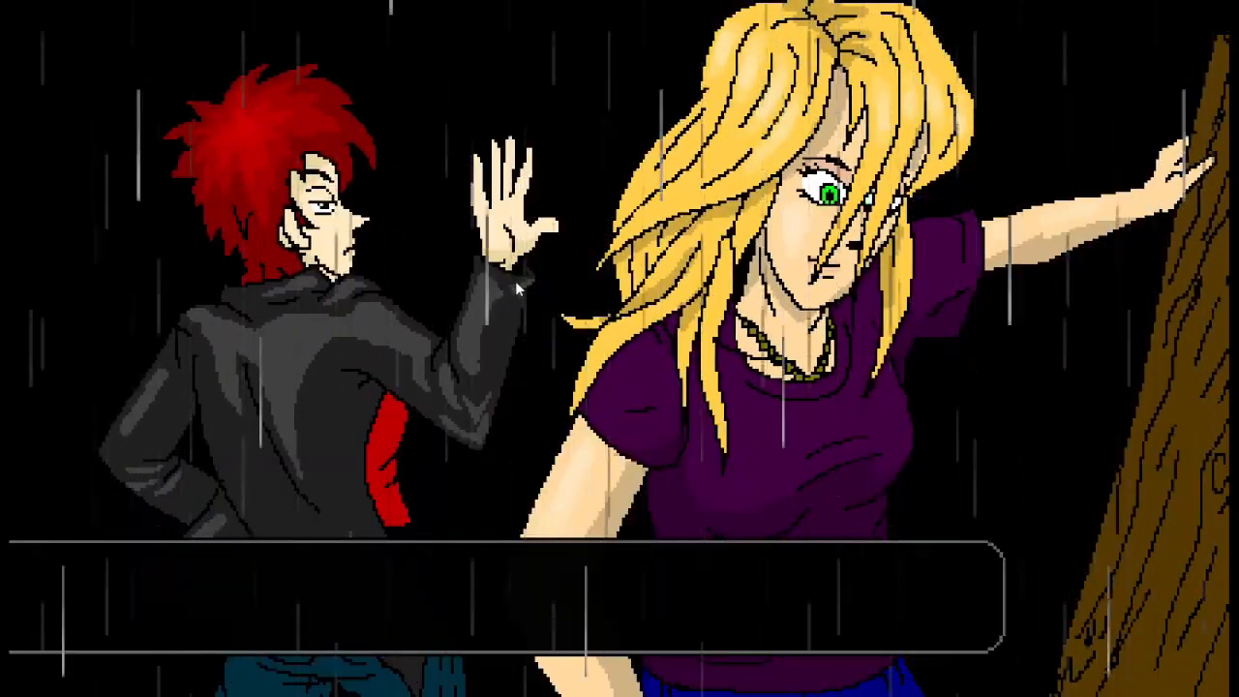
pyautogui.click(516, 282)
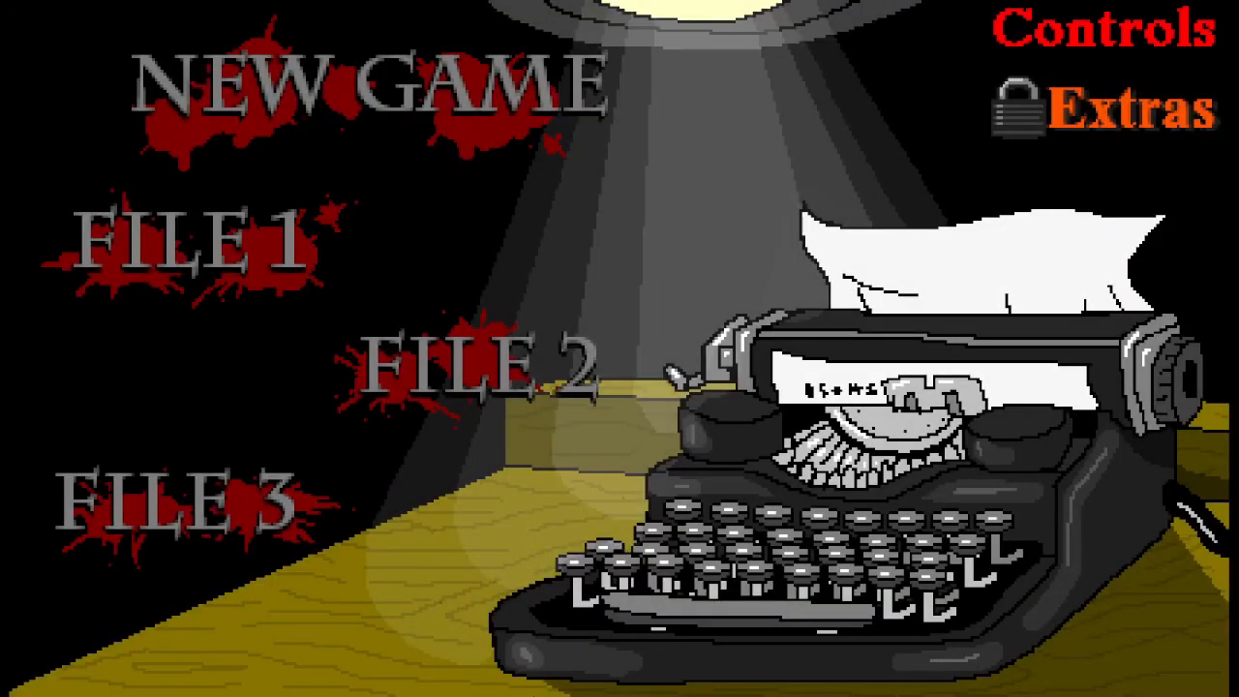
# Step: Bring the OBS window back in front of the running game and lower the Desktop Audio volume to -18.1 dB
pyautogui.press('super')
pyautogui.click(547, 683)
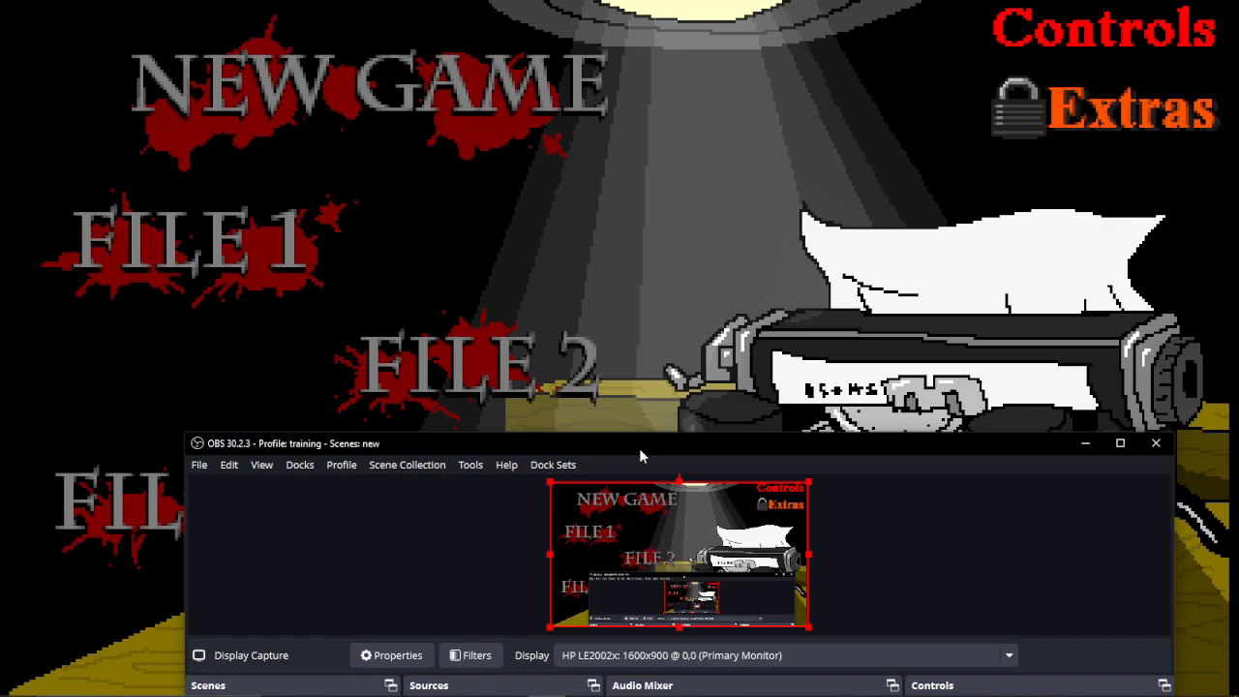
pyautogui.moveTo(639, 449); pyautogui.dragTo(597, 74)
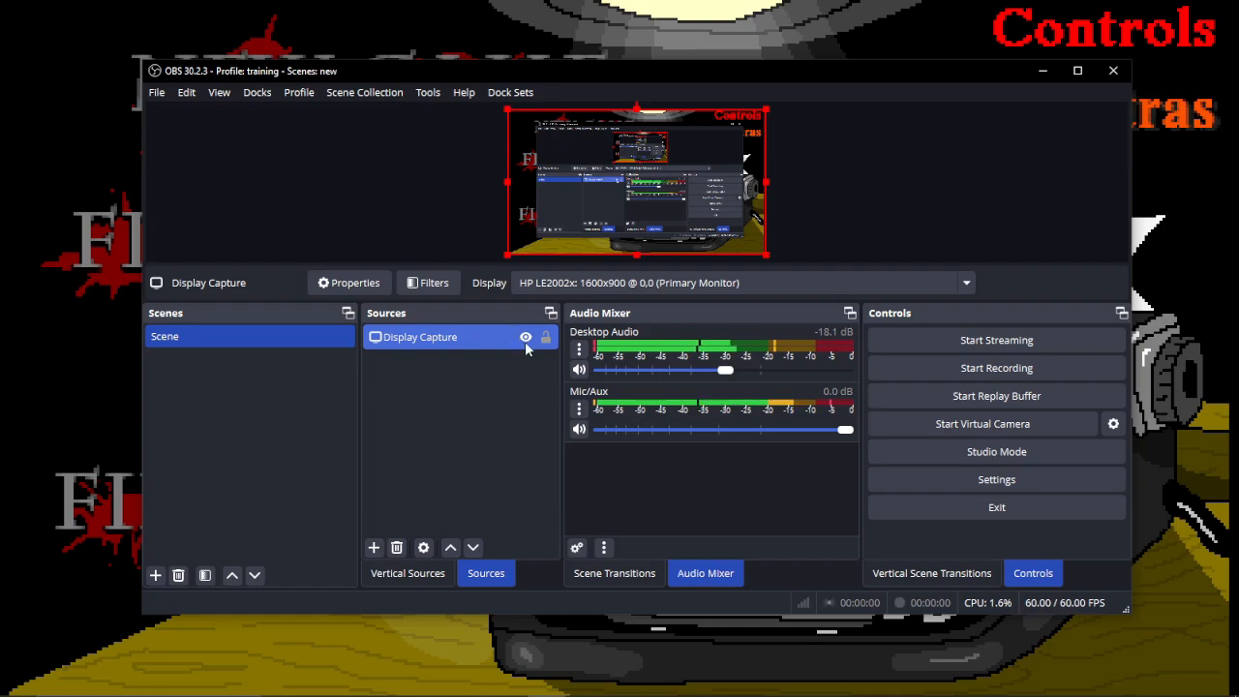
# Step: Accept the Display Capture source's properties with automatic capture method and the HP LE2002x primary monitor
pyautogui.press('Delete')
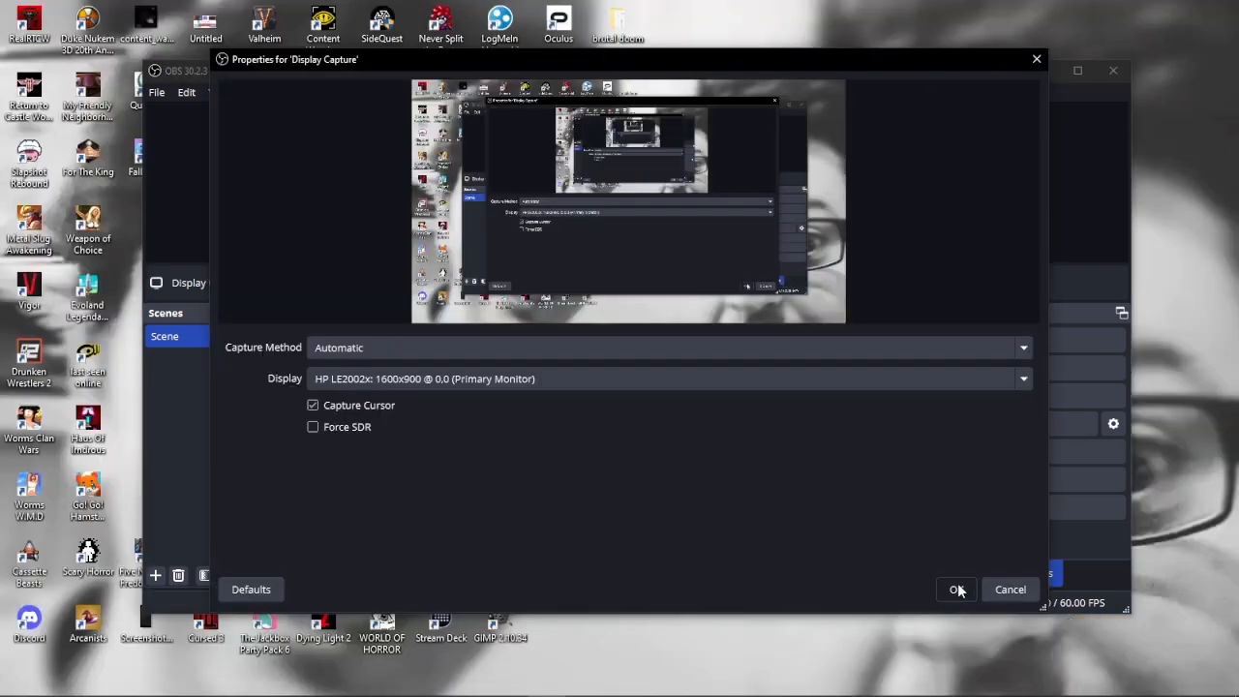
pyautogui.click(953, 589)
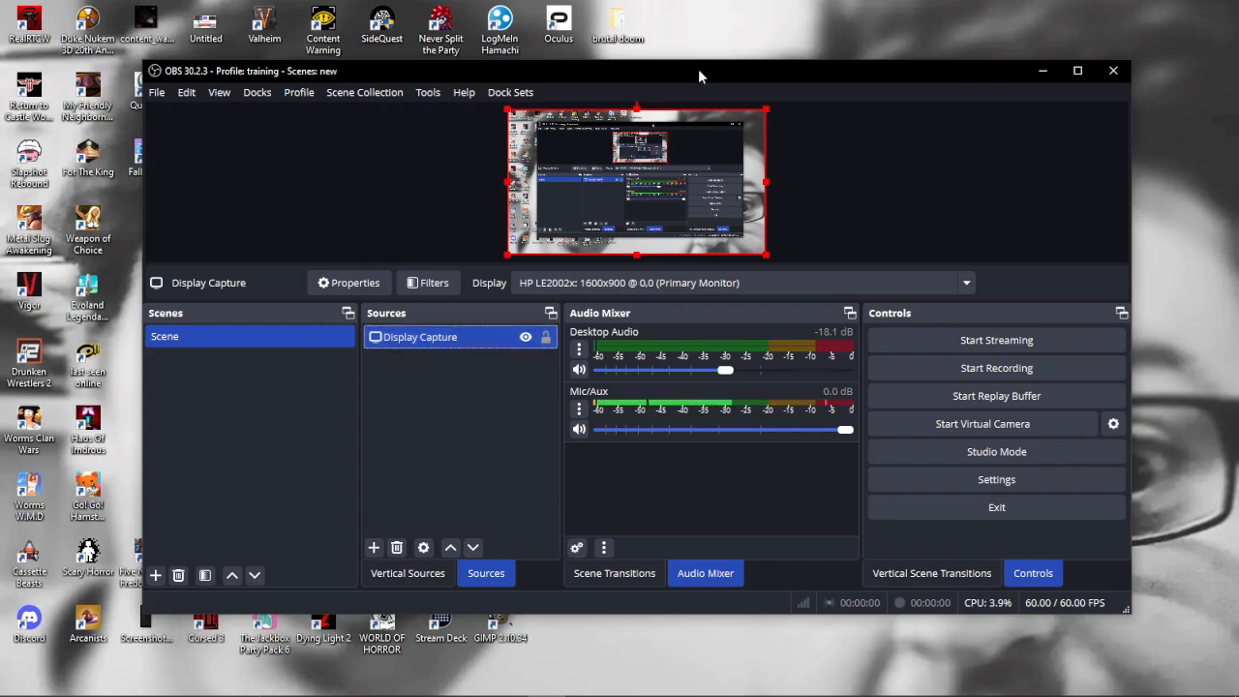
# Step: Move the OBS window aside to expose the desktop icons and launch the Mortal Shell game
pyautogui.moveTo(698, 69); pyautogui.dragTo(1138, 80)
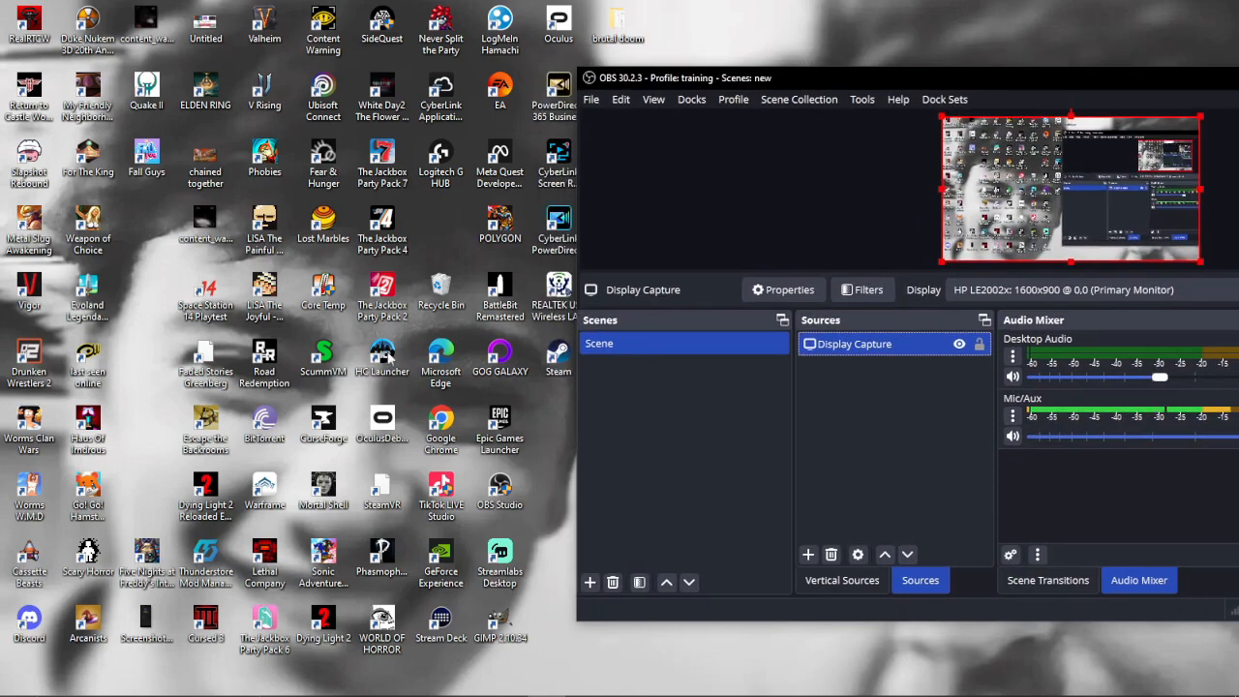
pyautogui.doubleClick(322, 483)
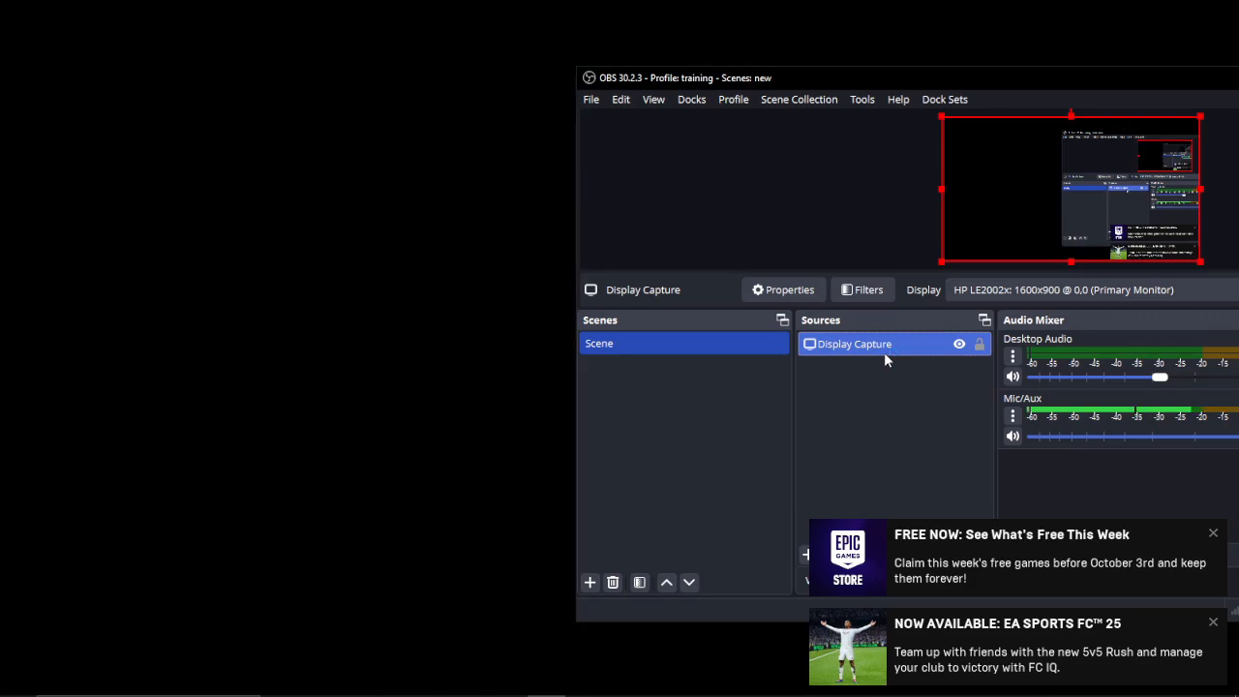
# Step: Remove the Display Capture source from the scene and dismiss the two Epic Games Store notifications
pyautogui.press('Delete')
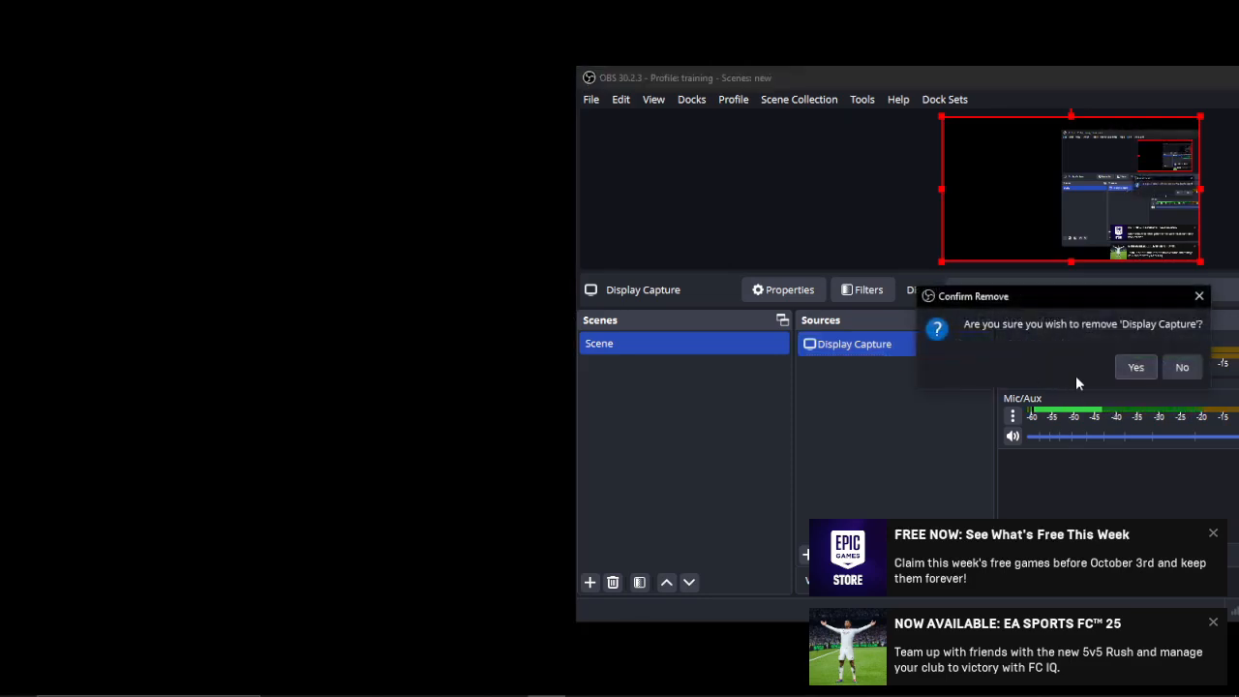
pyautogui.click(1136, 368)
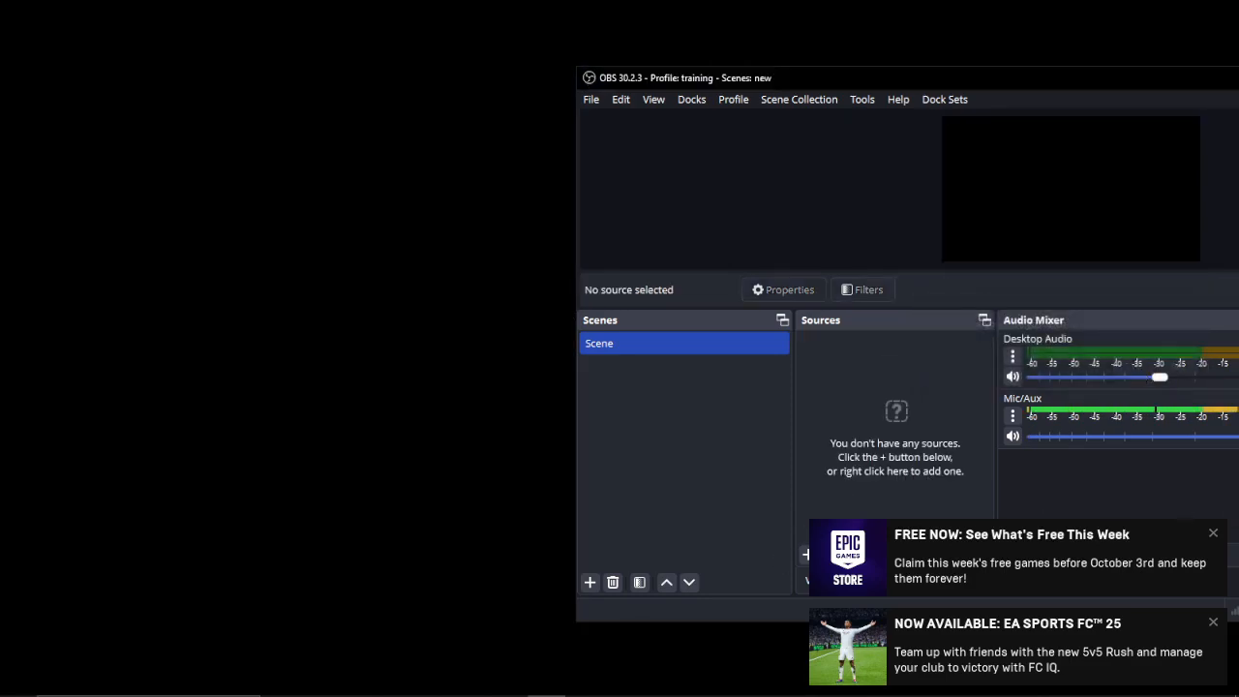
pyautogui.click(1213, 534)
pyautogui.click(1213, 623)
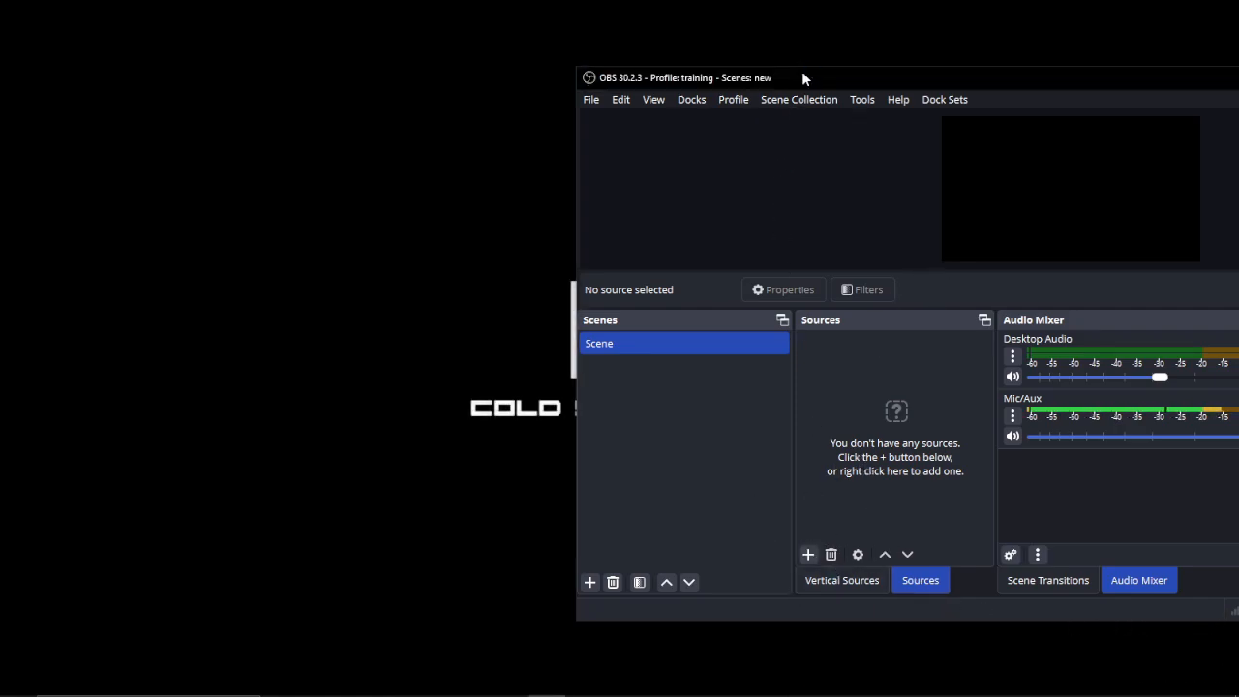
# Step: Add a new Game Capture source that captures any full-screen application with the cursor and the anti-cheat compatibility hook
pyautogui.moveTo(802, 73); pyautogui.dragTo(358, 47)
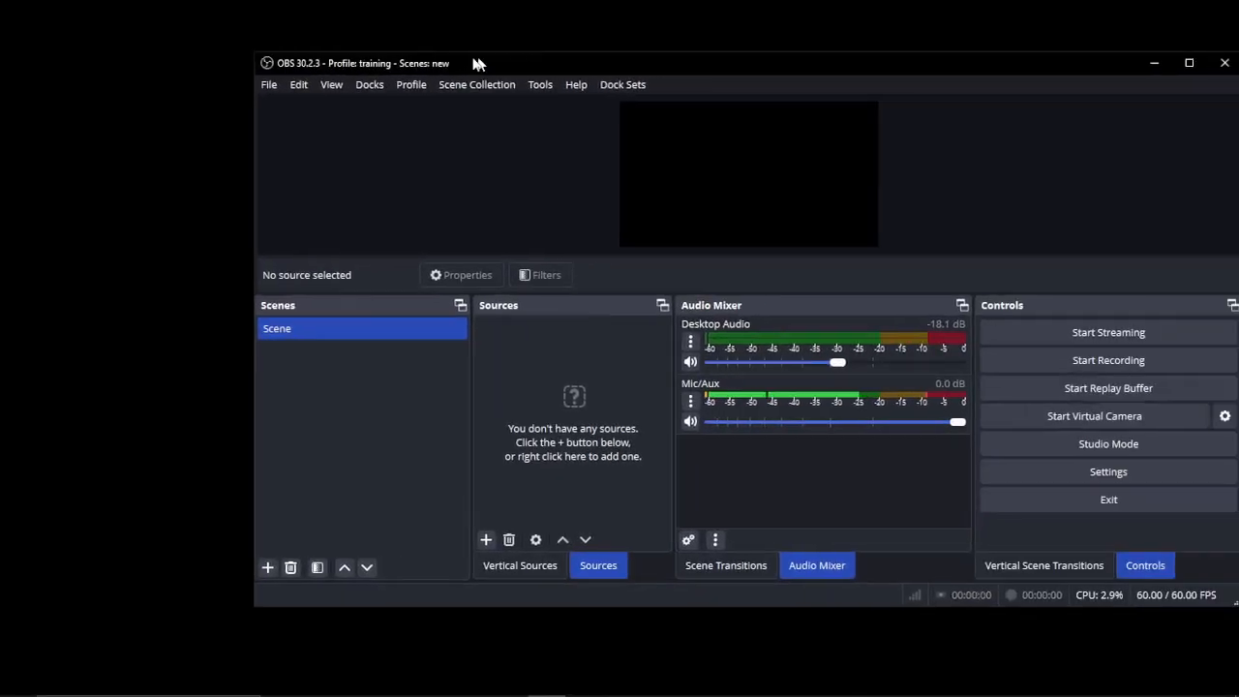
pyautogui.click(366, 531)
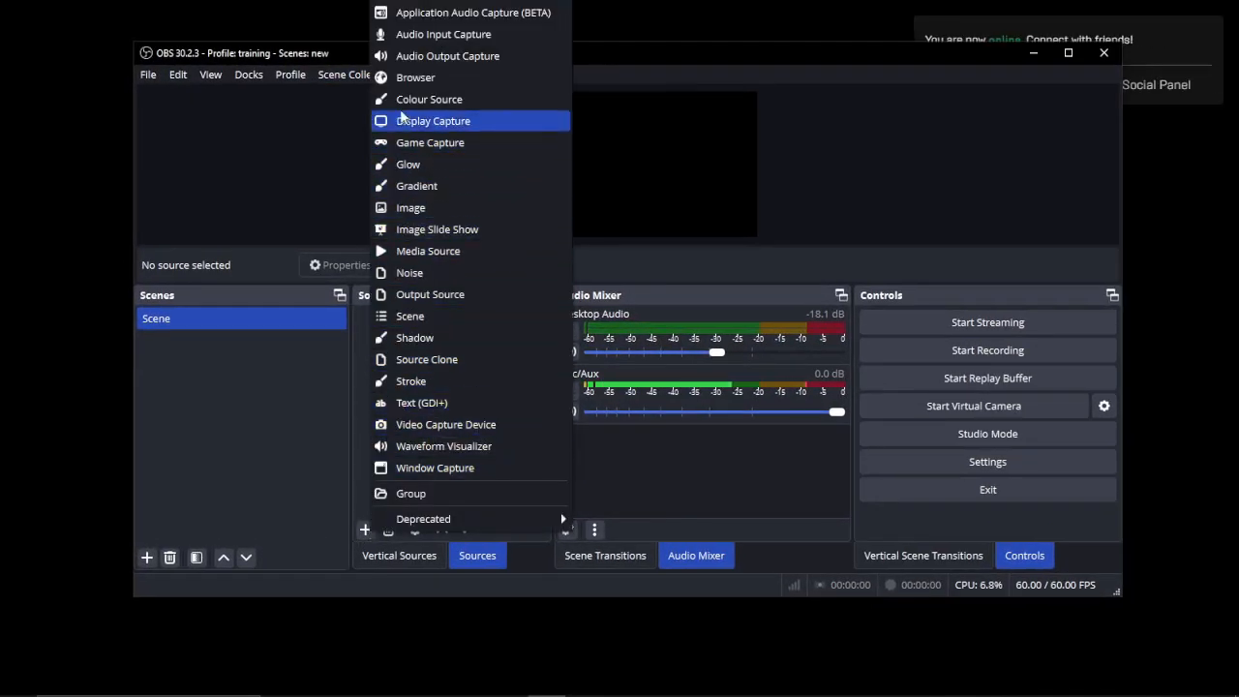
pyautogui.click(410, 146)
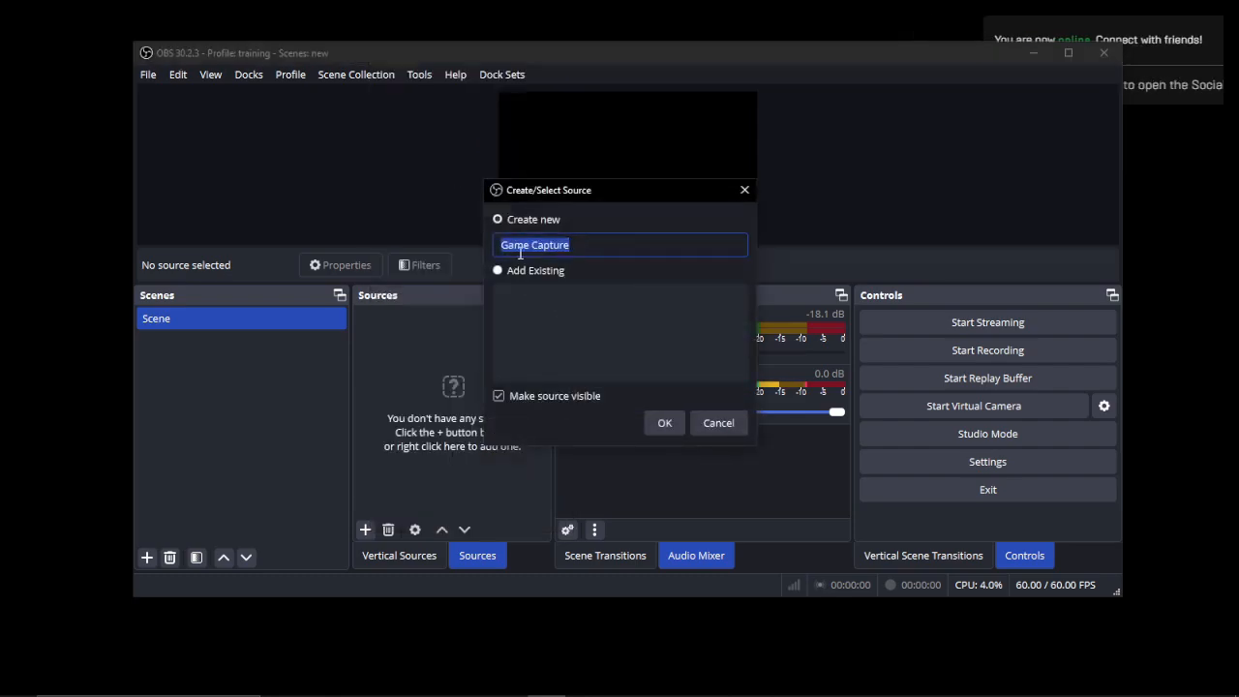
pyautogui.click(665, 424)
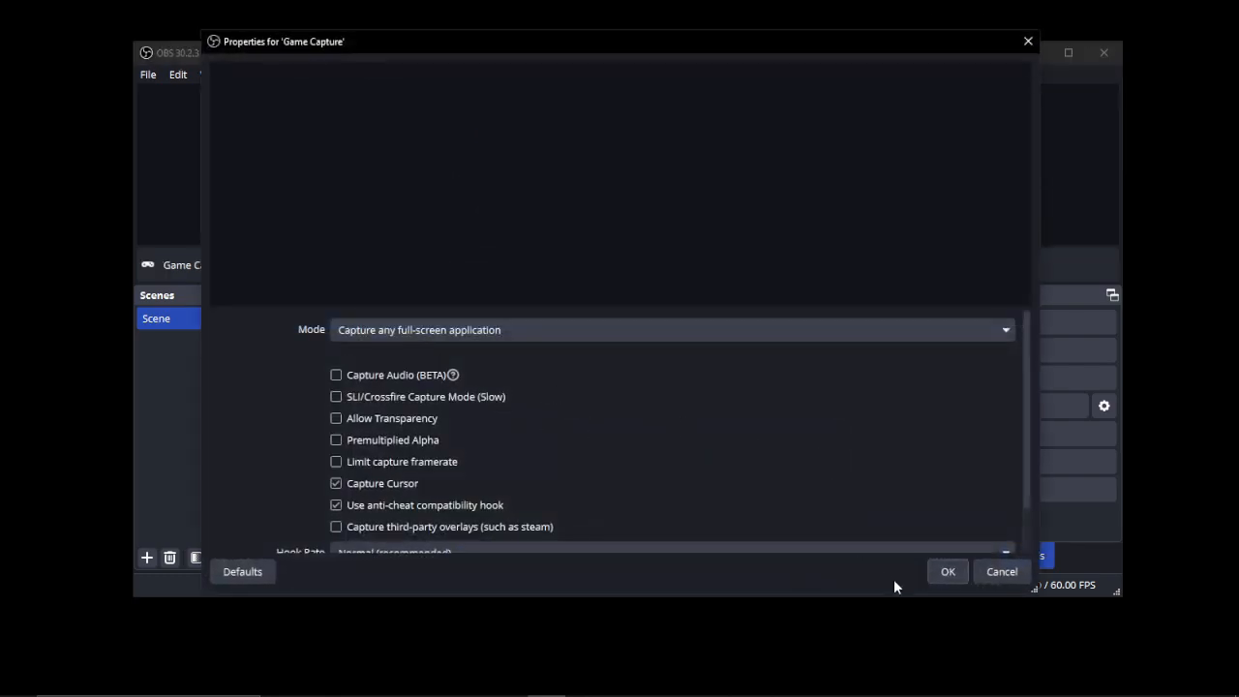
pyautogui.click(944, 575)
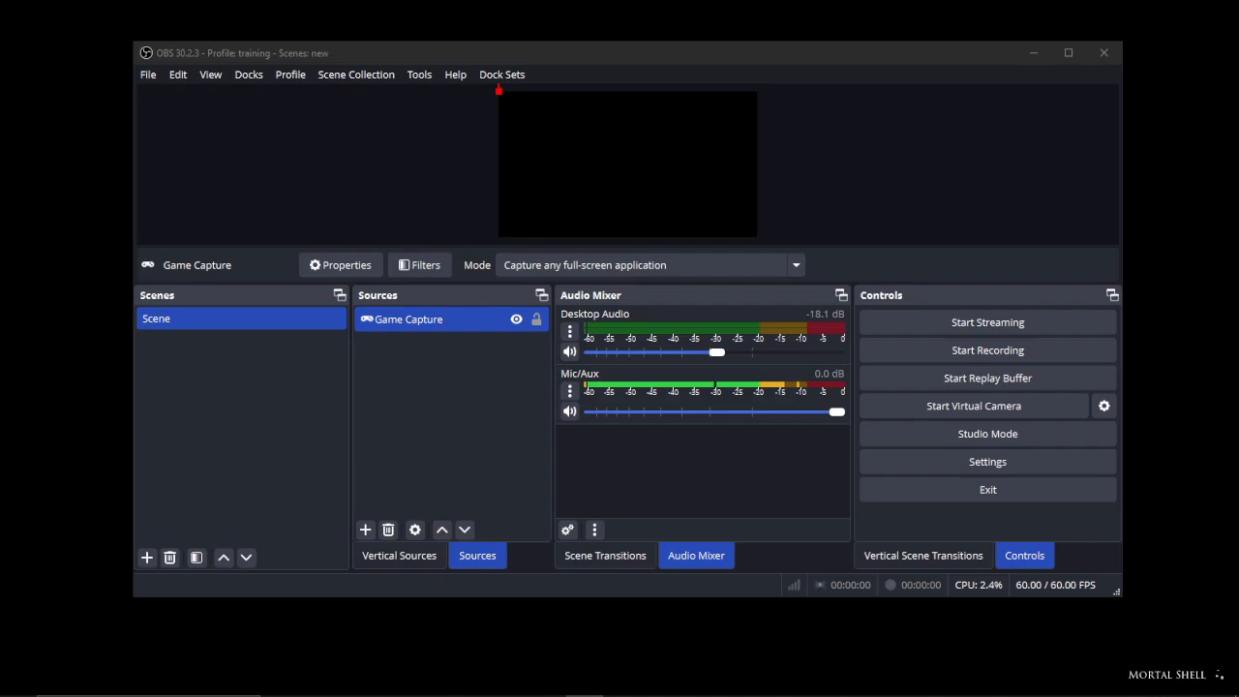
# Step: Set the Game Capture source to capture a specific window, choosing [Dungeonhaven-Win64-Shipping.exe]: Mortal Shell
pyautogui.doubleClick(440, 324)
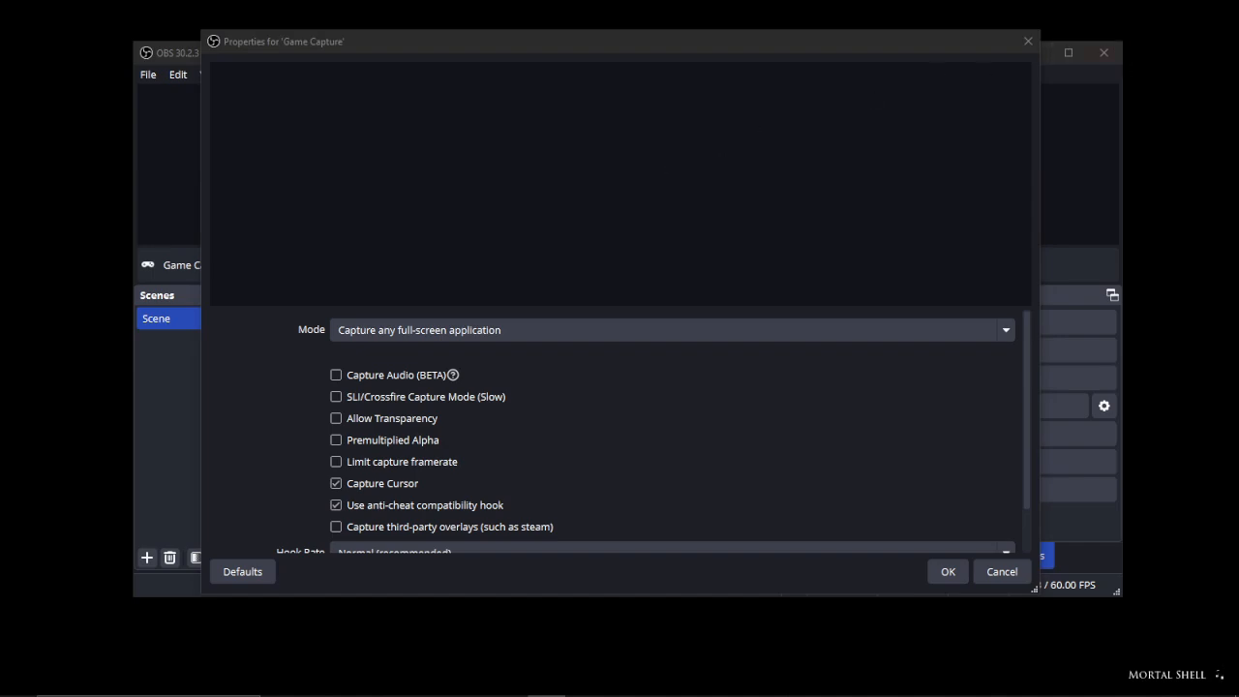
pyautogui.click(1029, 41)
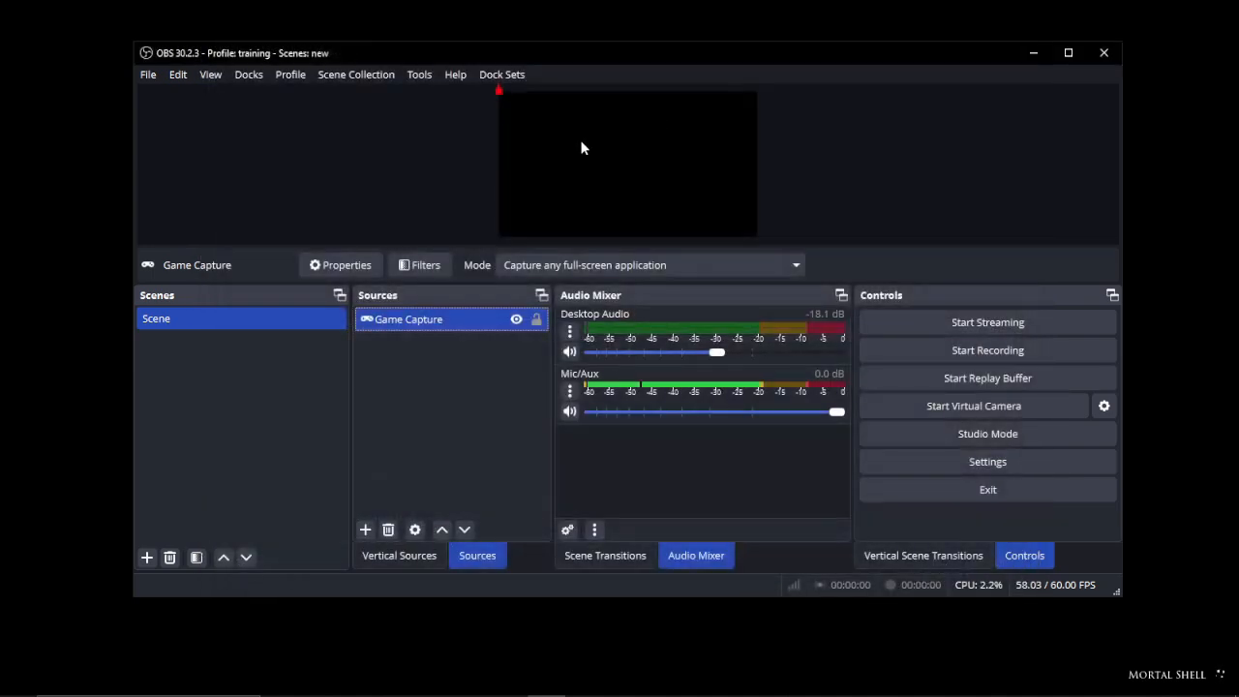
pyautogui.doubleClick(427, 326)
pyautogui.click(430, 330)
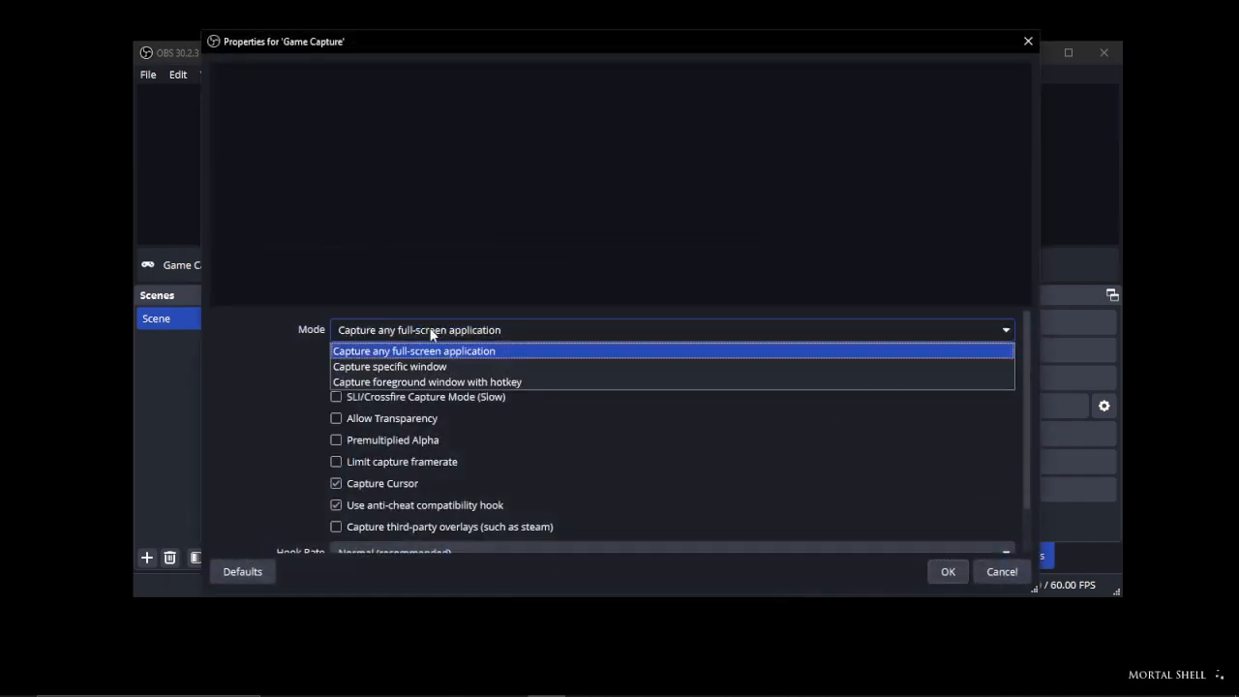
pyautogui.click(418, 367)
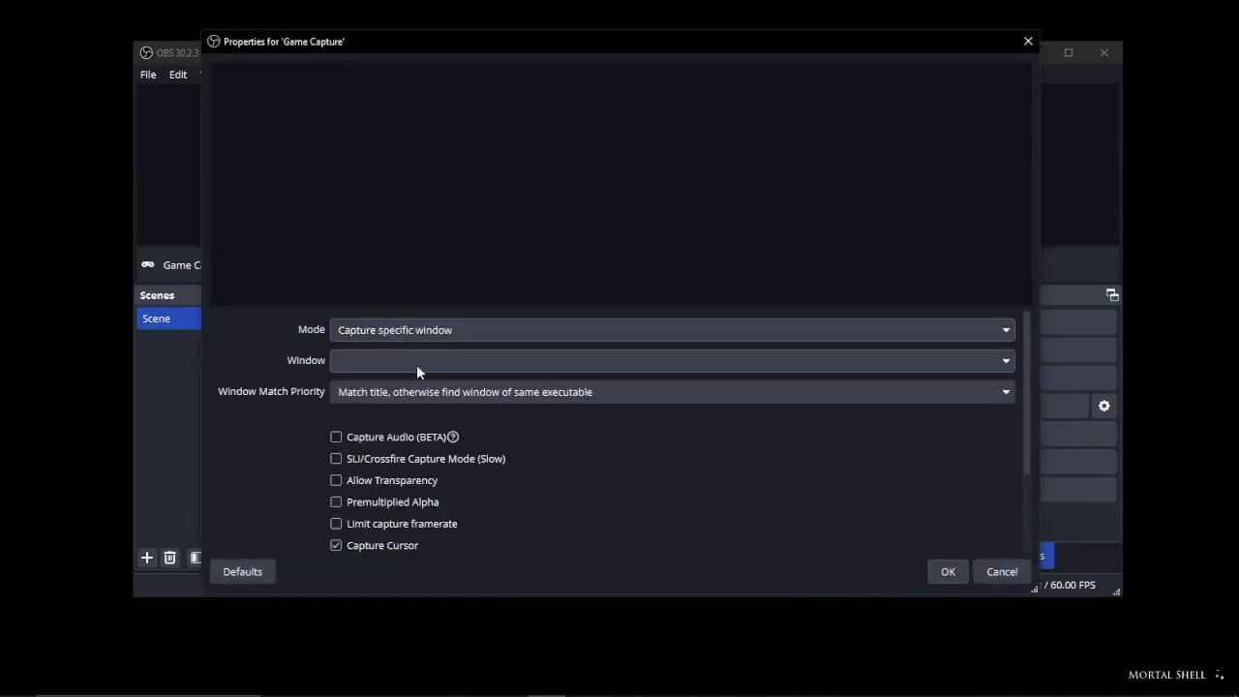
pyautogui.click(418, 366)
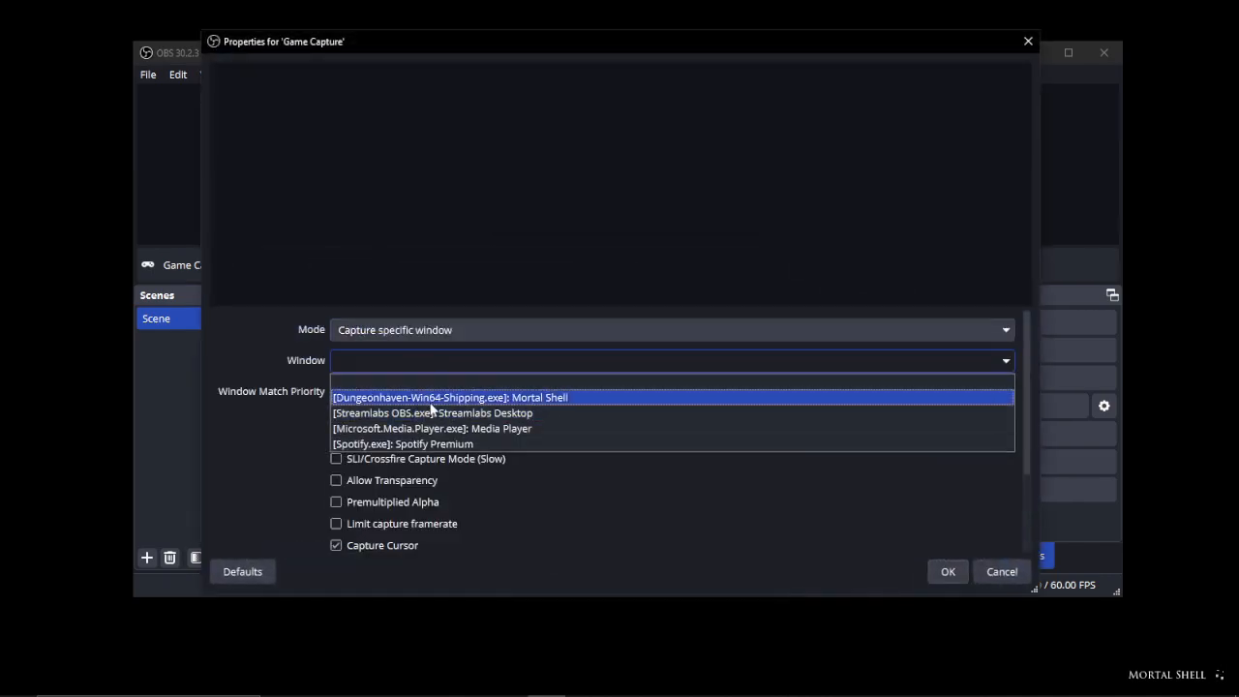
pyautogui.click(435, 399)
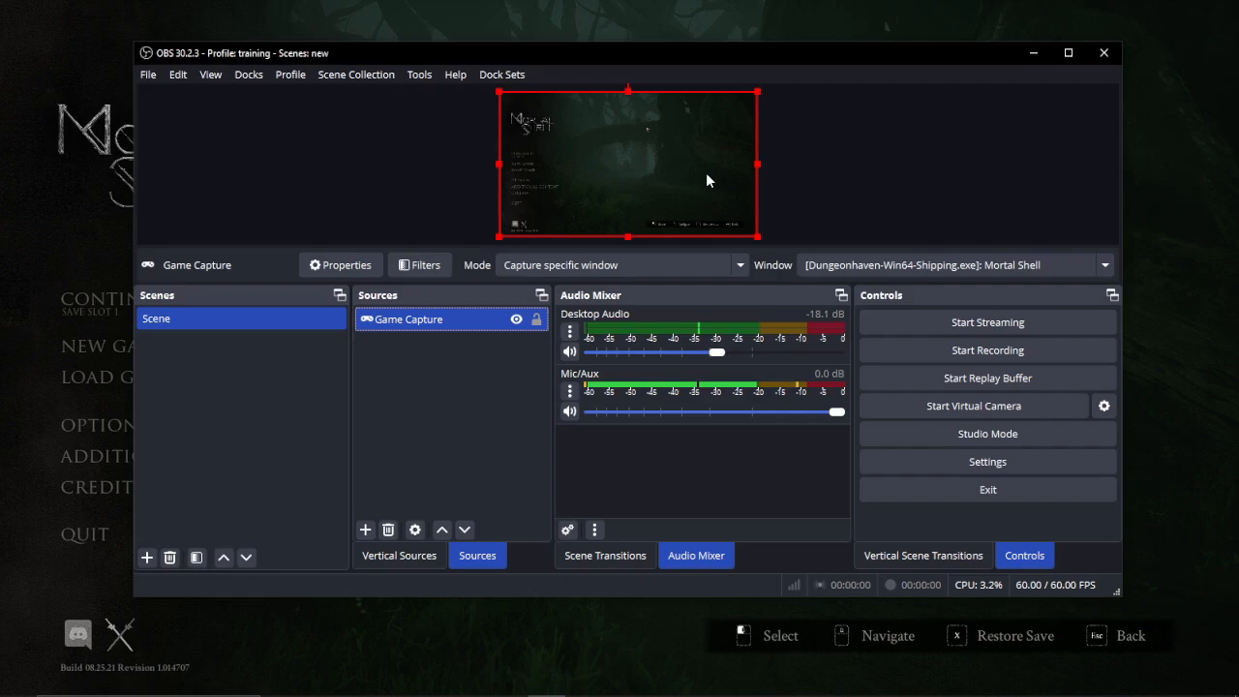
# Step: Review the capture modes and the list of available windows in the Game Capture source's properties
pyautogui.doubleClick(443, 321)
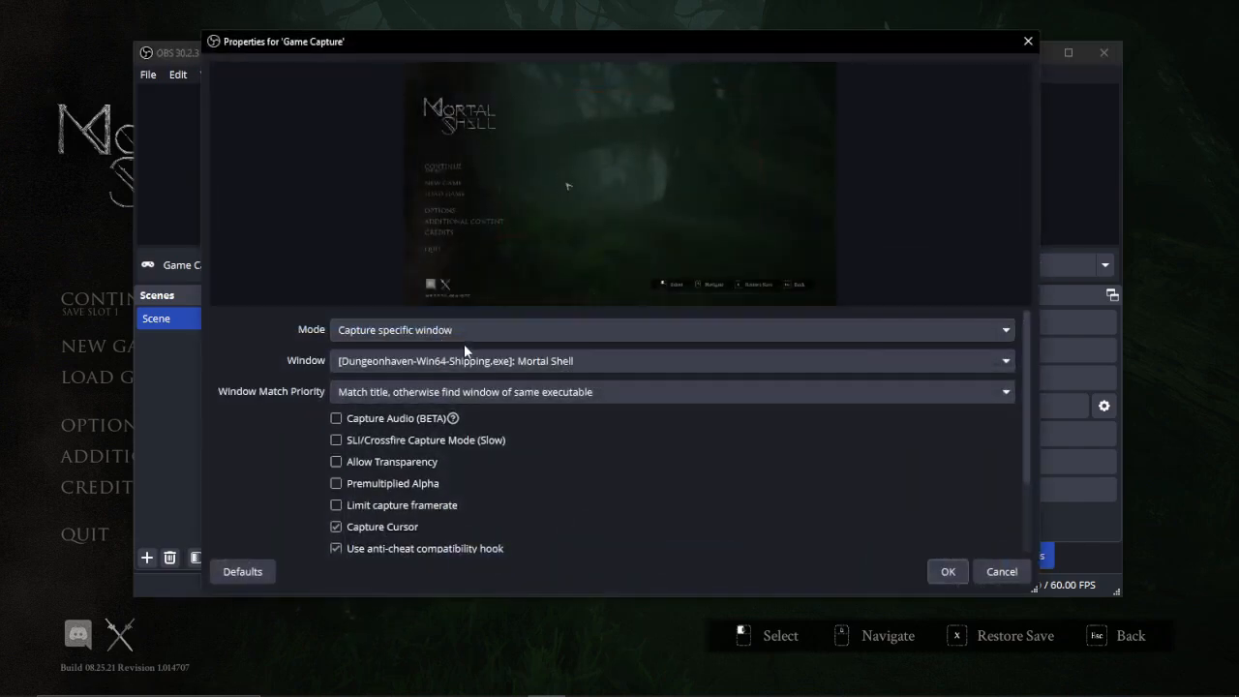
pyautogui.click(464, 337)
pyautogui.click(407, 351)
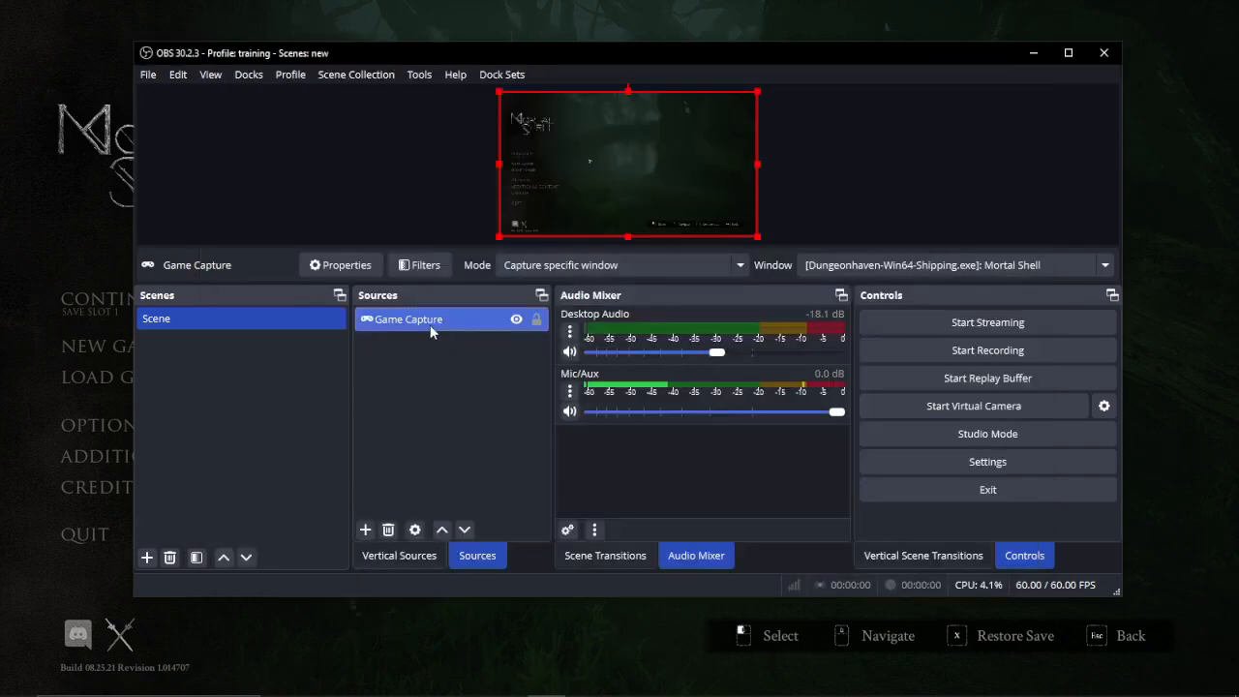
pyautogui.doubleClick(430, 325)
pyautogui.click(453, 366)
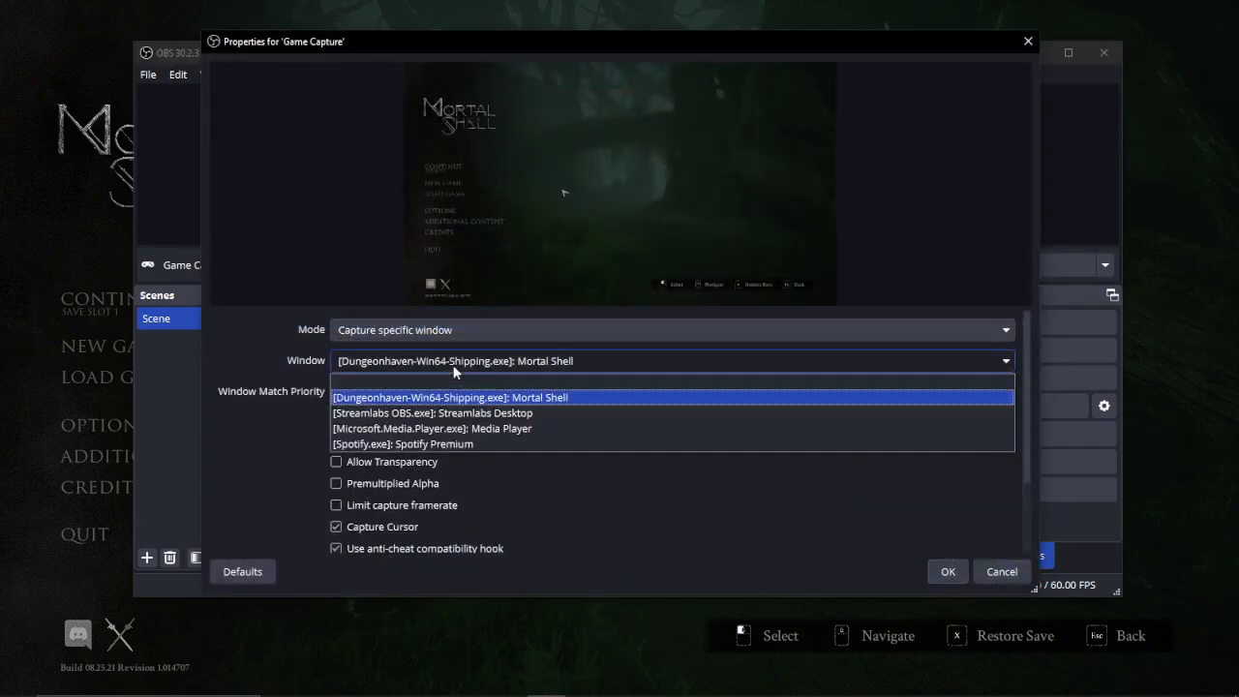
pyautogui.click(453, 366)
# Step: Switch the Game Capture mode to any full-screen application, accept it, and return it to the specific Mortal Shell window
pyautogui.click(441, 330)
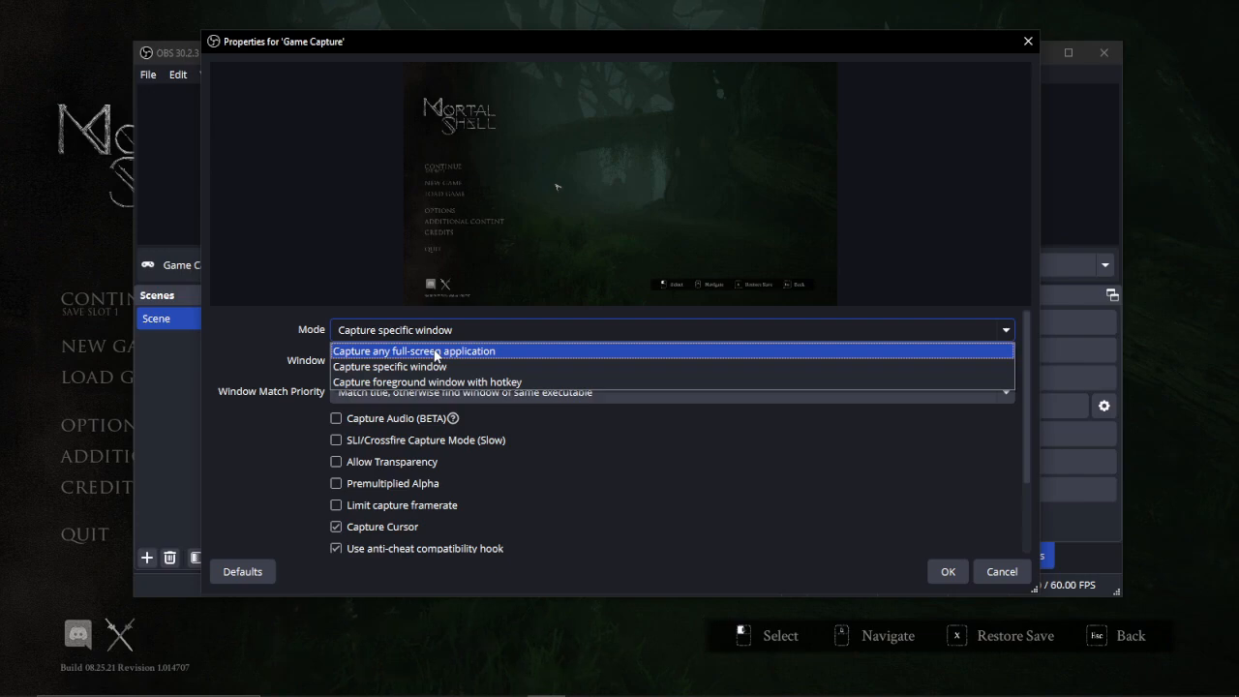
pyautogui.click(435, 352)
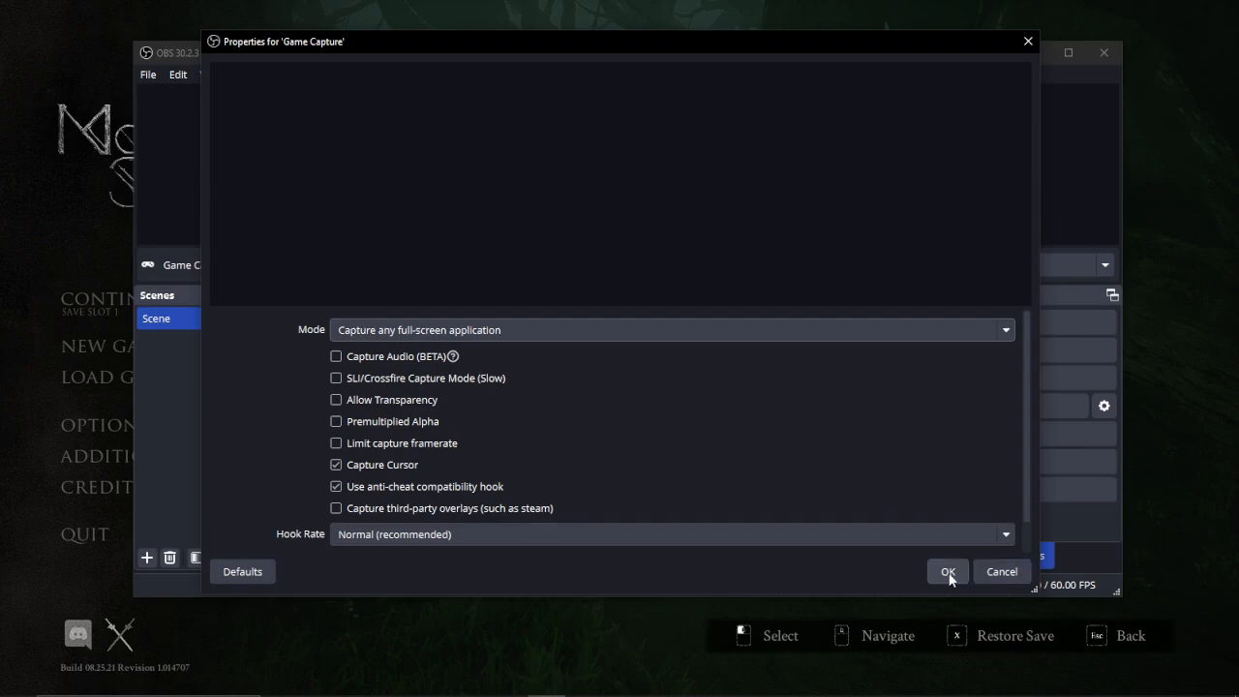
pyautogui.click(948, 571)
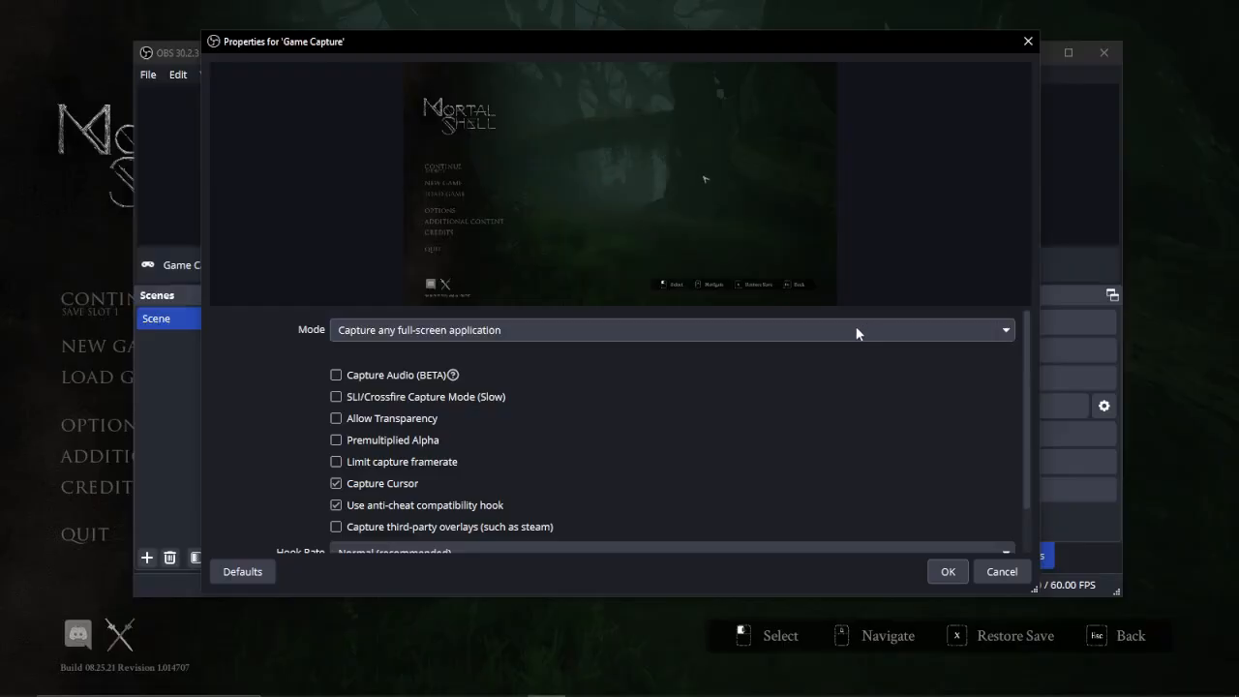
pyautogui.click(856, 334)
pyautogui.click(498, 368)
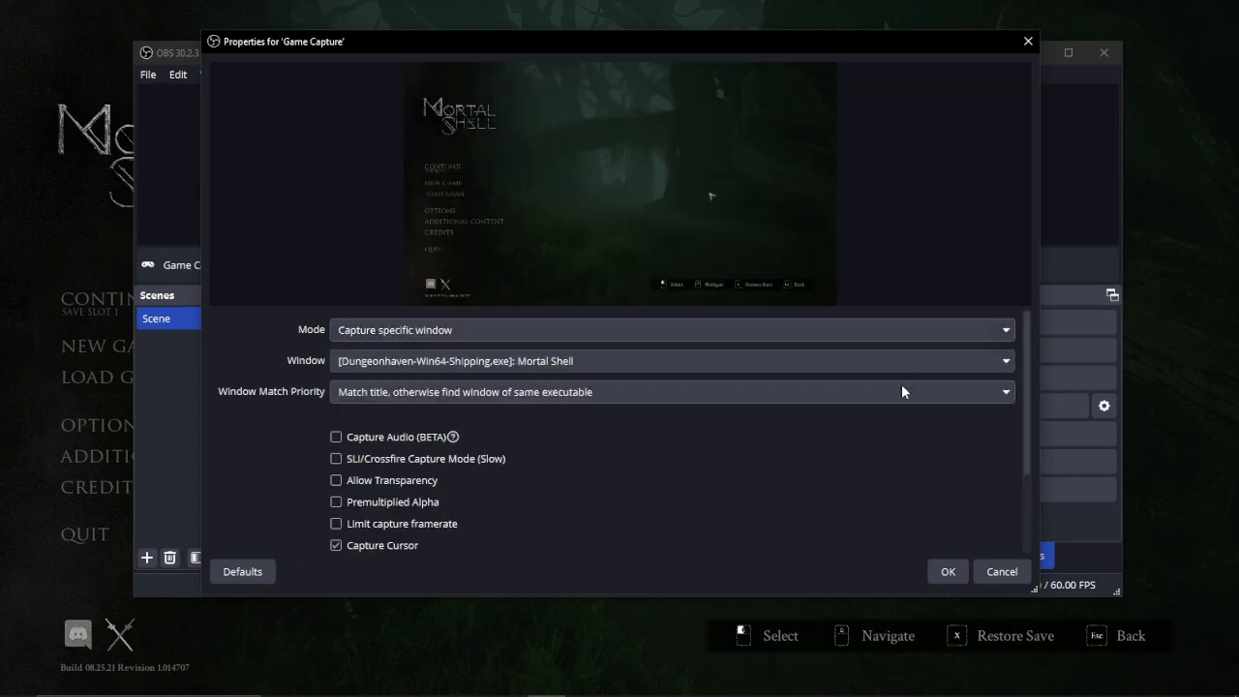
pyautogui.click(951, 571)
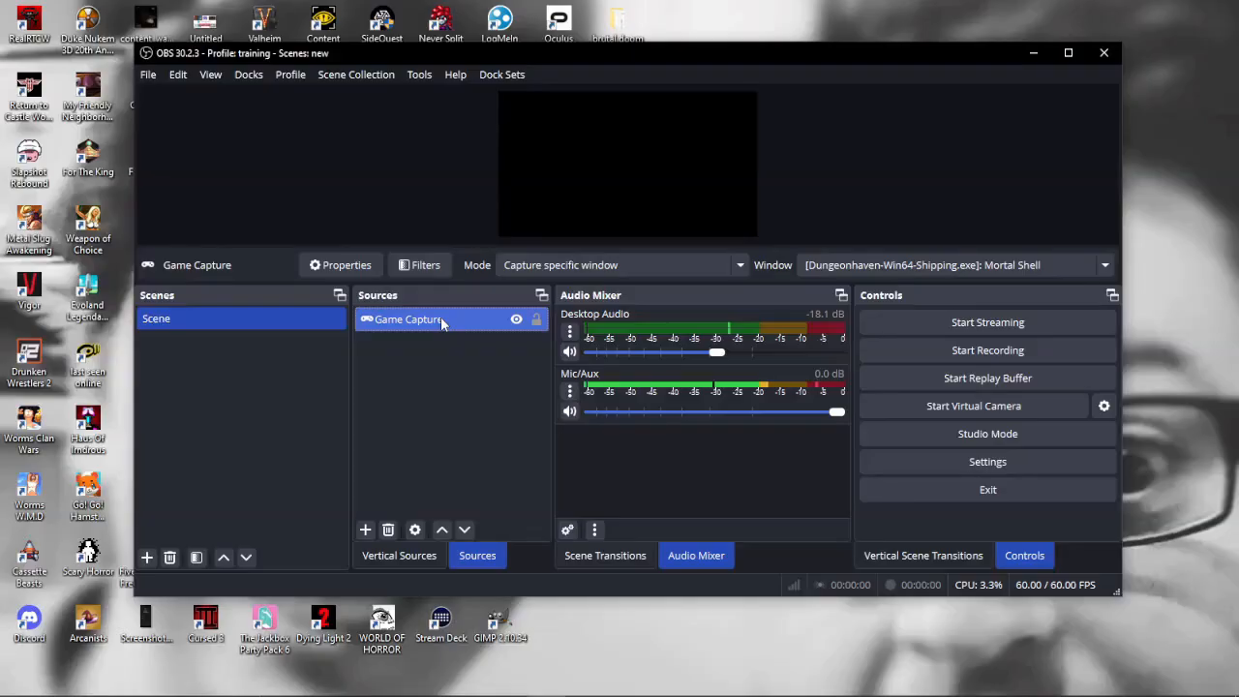
# Step: Remove the Game Capture source from the scene, and move and narrow the OBS window to uncover the desktop icons
pyautogui.press('Delete')
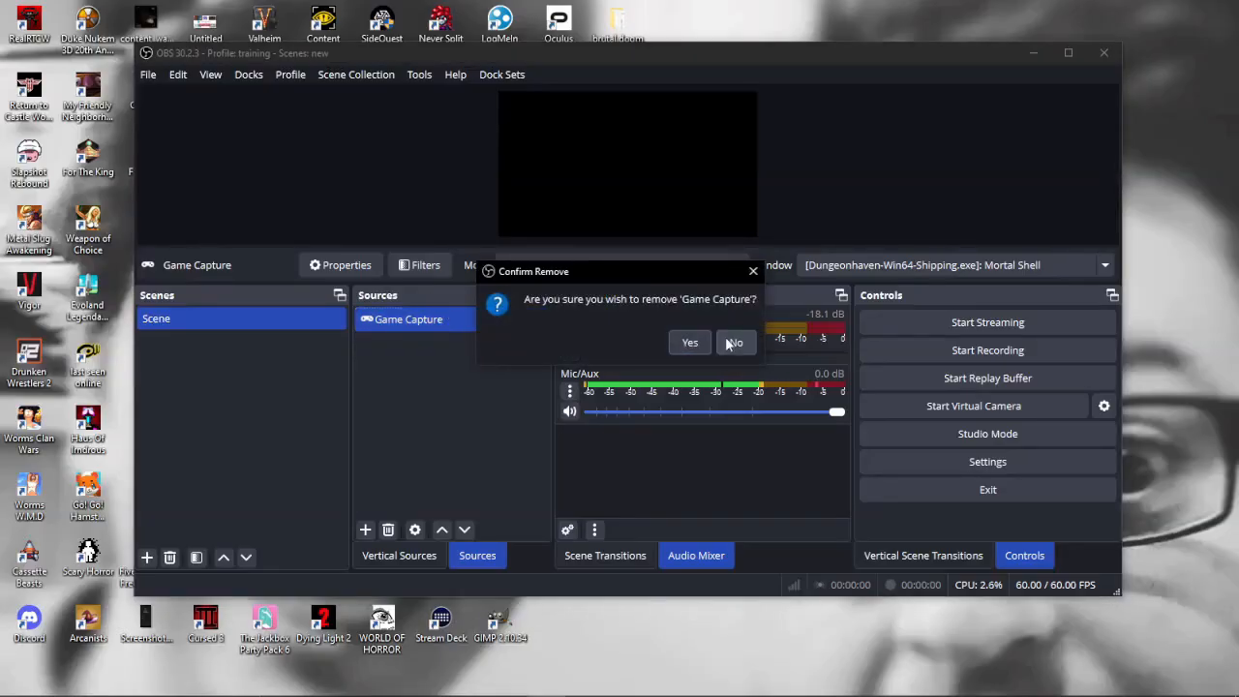
pyautogui.click(689, 342)
pyautogui.moveTo(642, 53); pyautogui.dragTo(894, 117)
pyautogui.moveTo(388, 198); pyautogui.dragTo(599, 269)
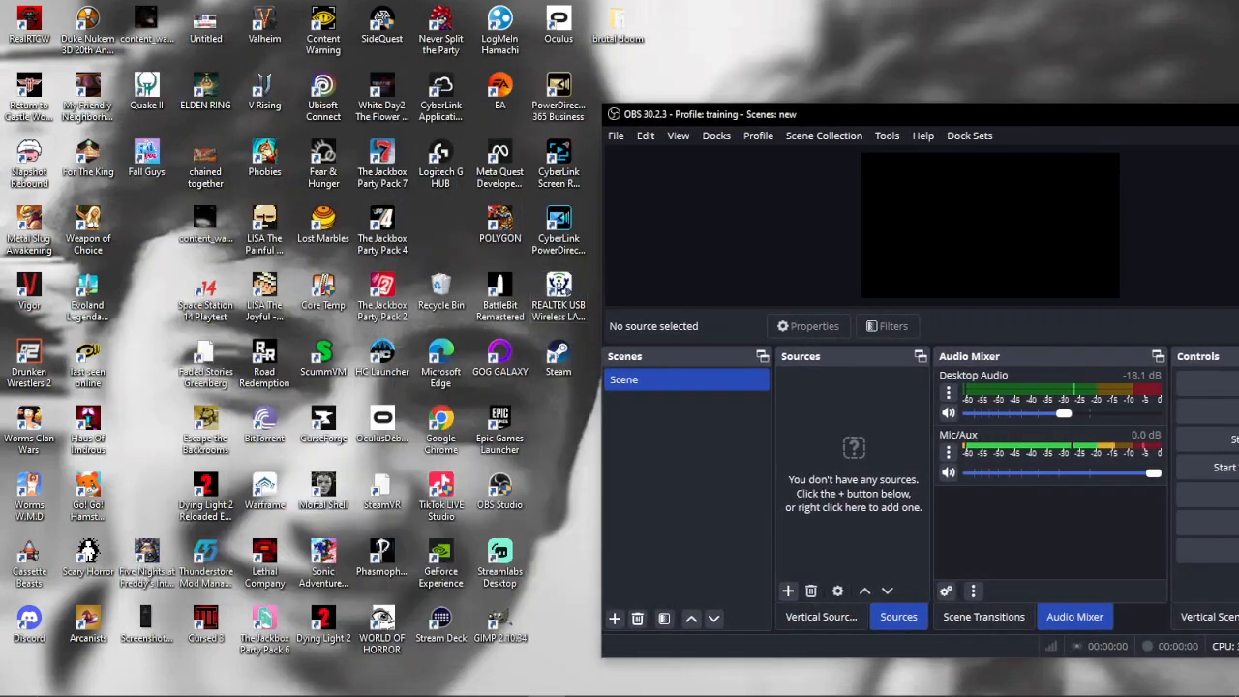
# Step: Find and launch the Fear & Hunger game, and arrange its window and the OBS window so both are visible
pyautogui.press('super')
pyautogui.write('fear')
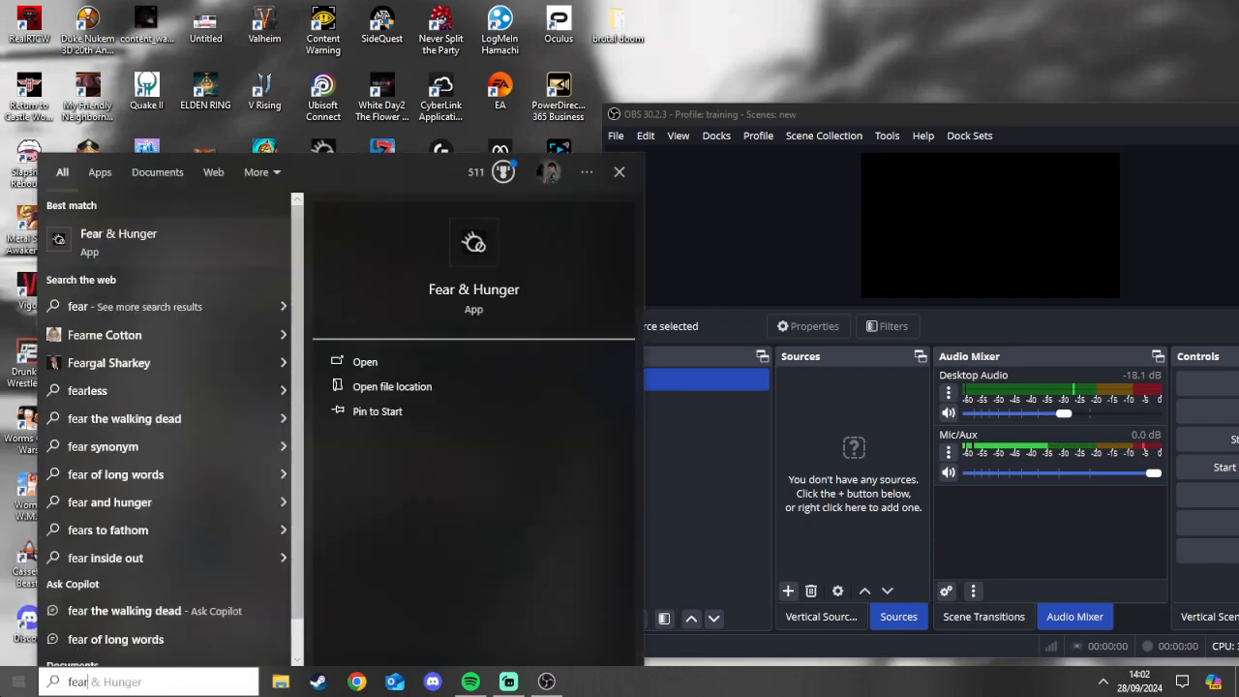
pyautogui.press('Return')
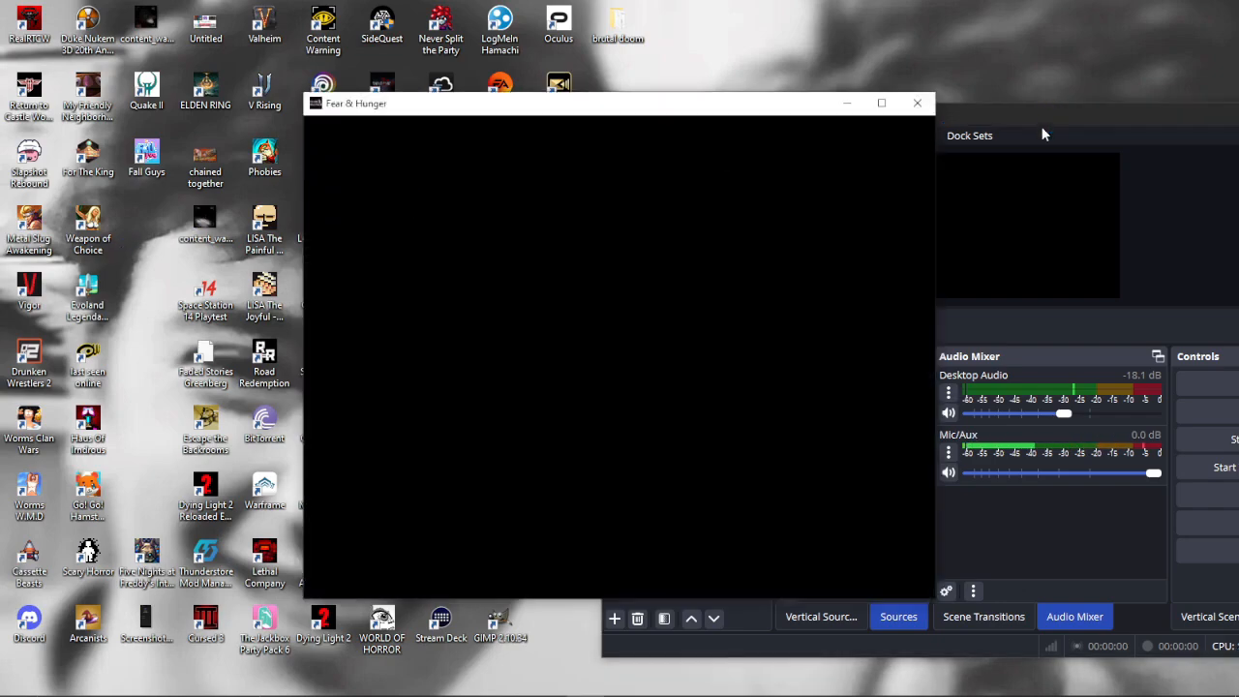
pyautogui.moveTo(1005, 116); pyautogui.dragTo(708, 330)
pyautogui.moveTo(703, 108); pyautogui.dragTo(703, 24)
pyautogui.click(955, 340)
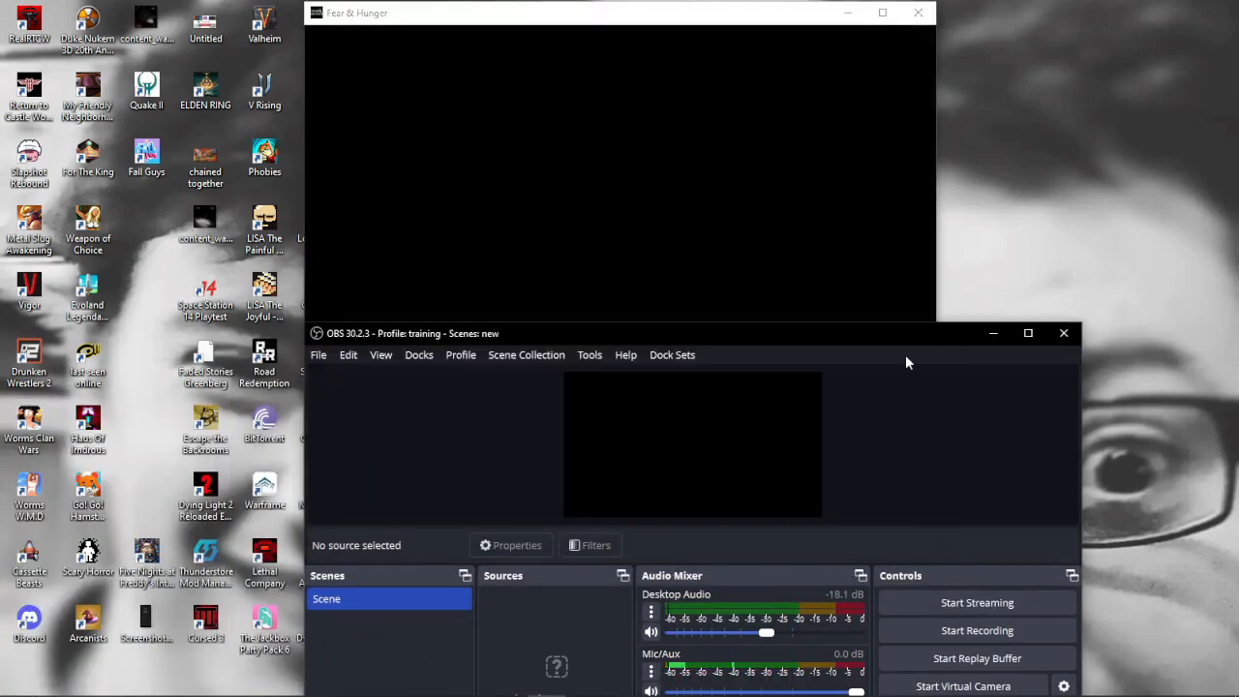
pyautogui.moveTo(547, 336); pyautogui.dragTo(834, 113)
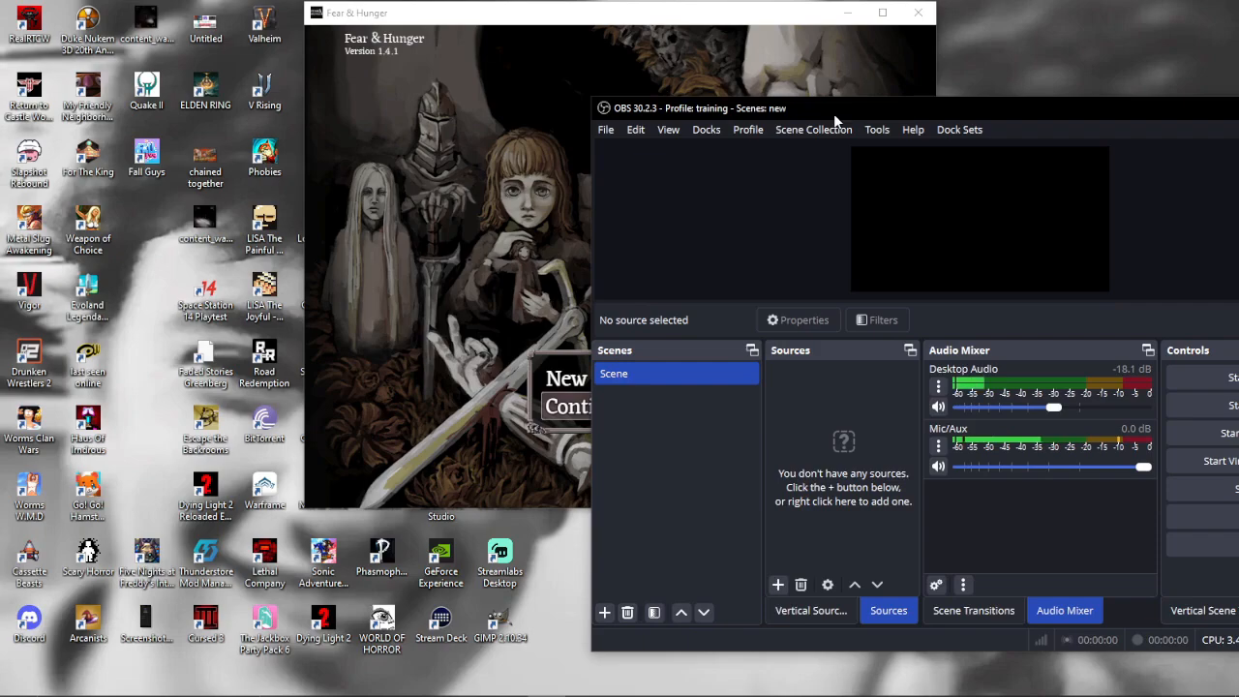
# Step: Add a Window Capture source for the [Game.exe]: Fear & Hunger window and stretch it to fill the whole canvas
pyautogui.click(779, 584)
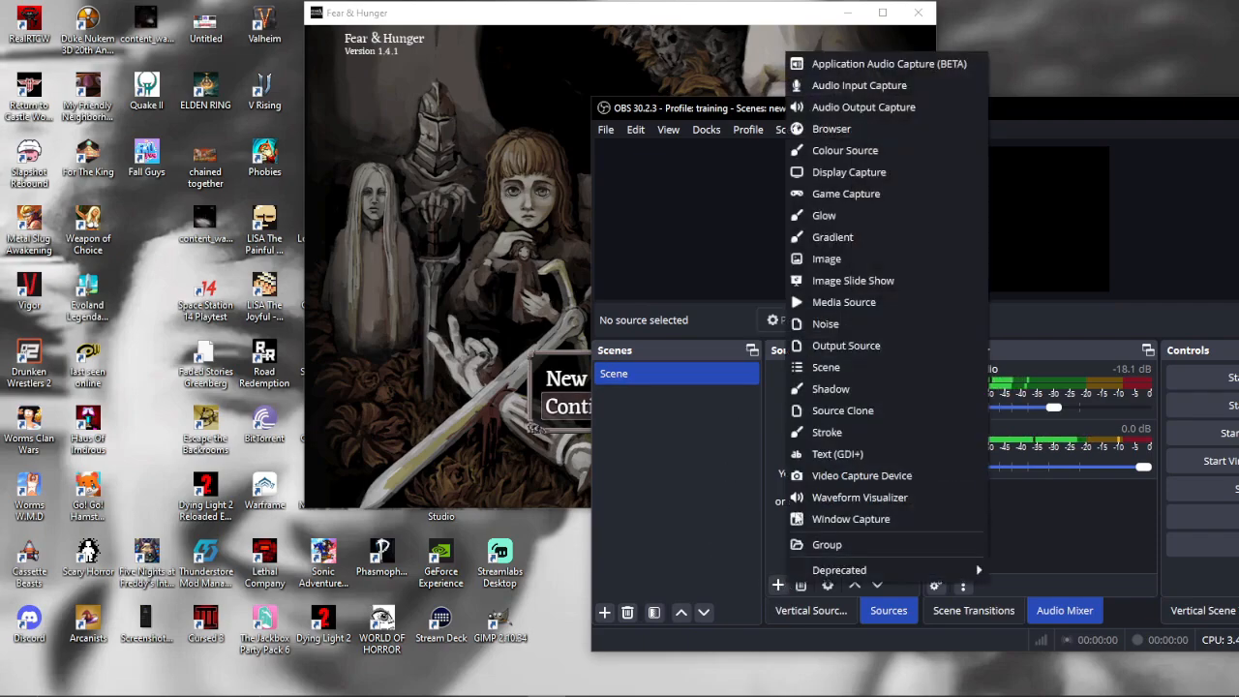
pyautogui.click(813, 519)
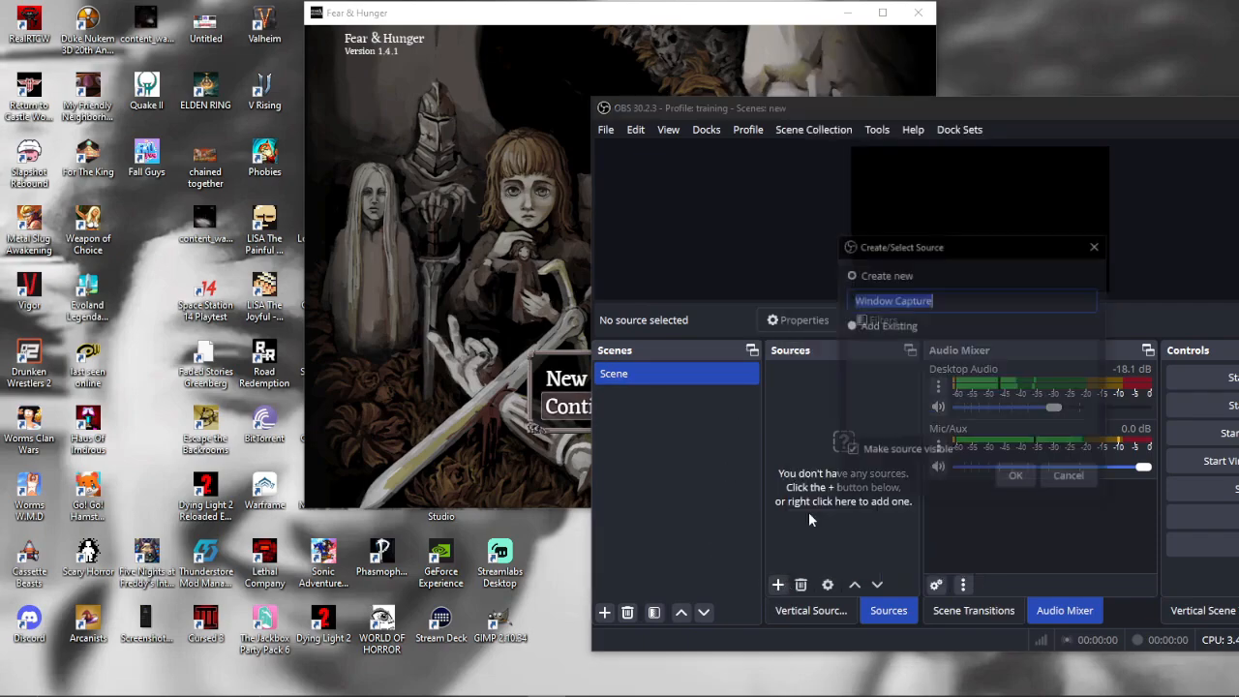
pyautogui.click(1017, 478)
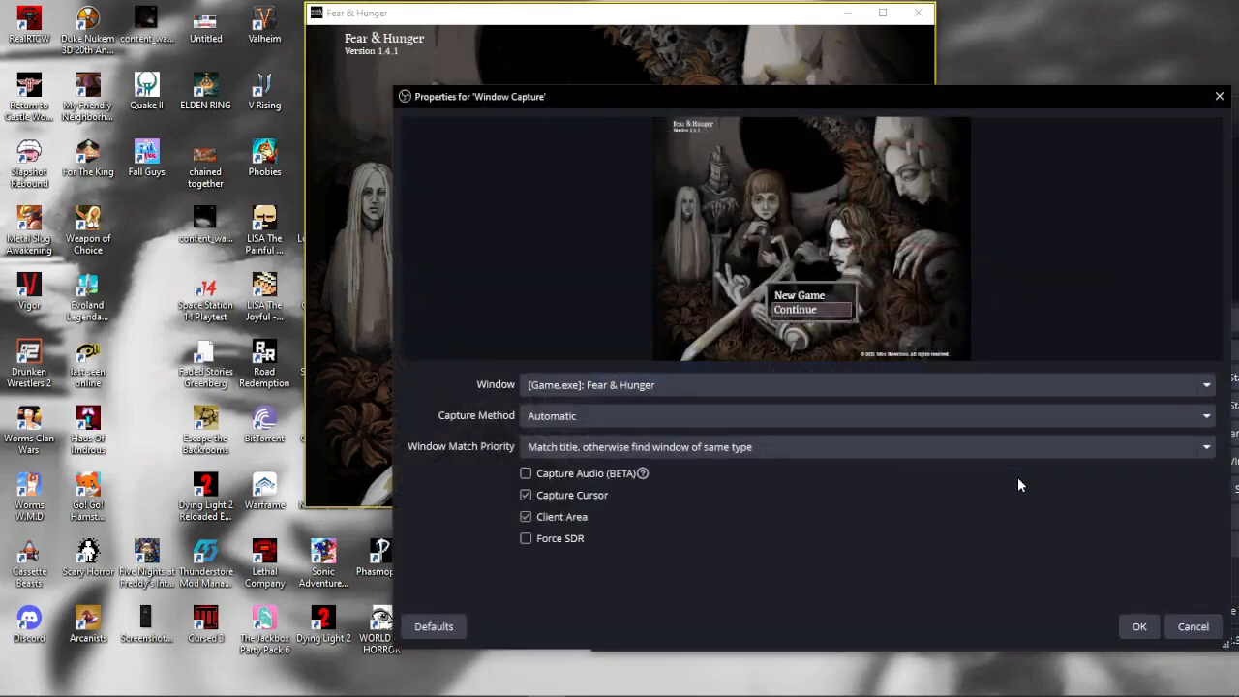
pyautogui.click(1138, 627)
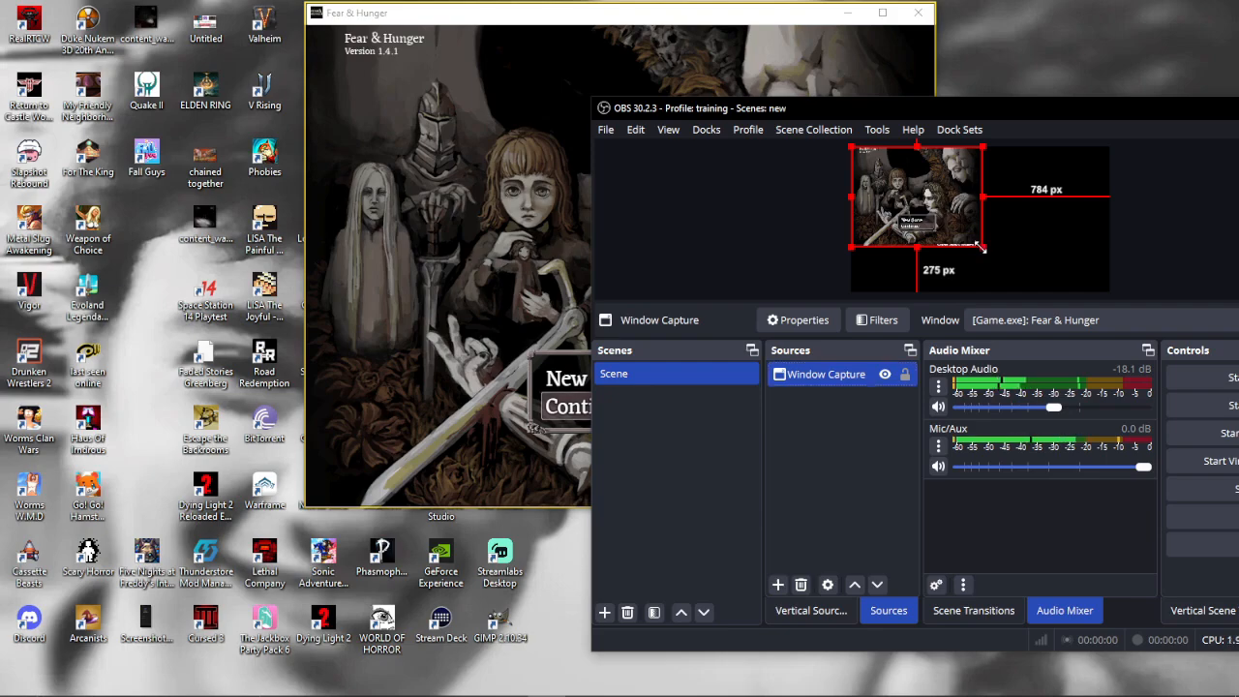
pyautogui.moveTo(981, 247); pyautogui.dragTo(1111, 290)
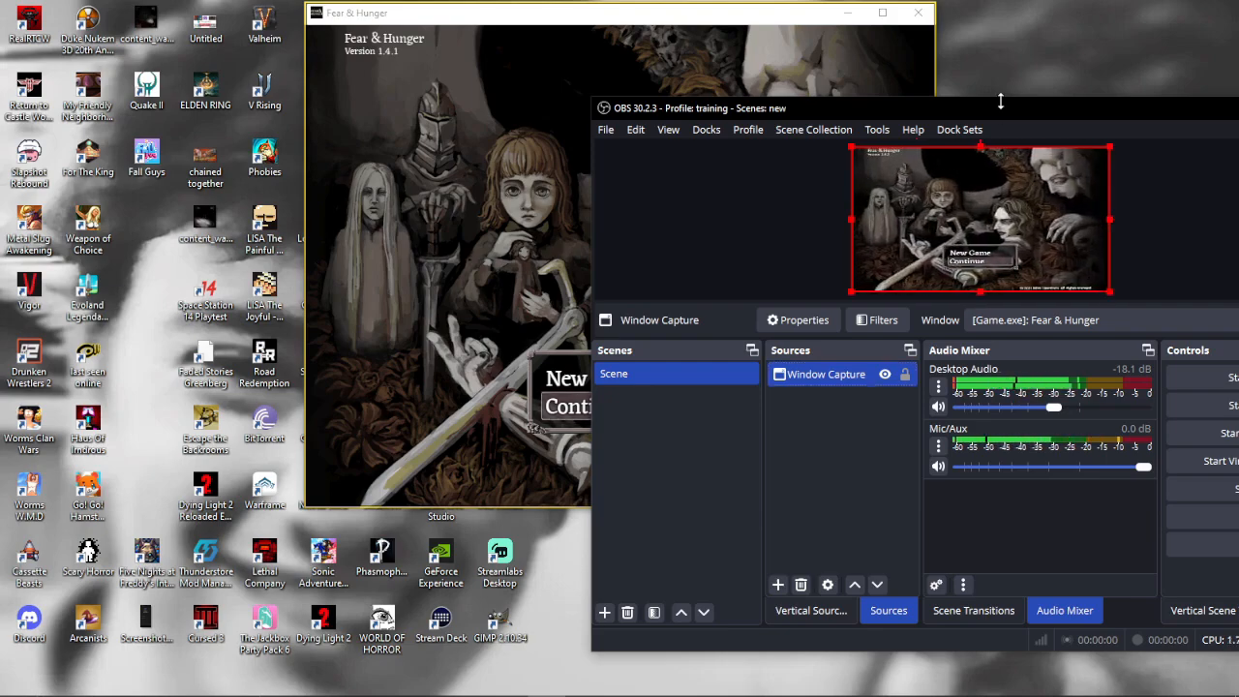
# Step: Move the OBS window aside, maximize it, and select the Display Capture source in the preview
pyautogui.moveTo(985, 113); pyautogui.dragTo(568, 177)
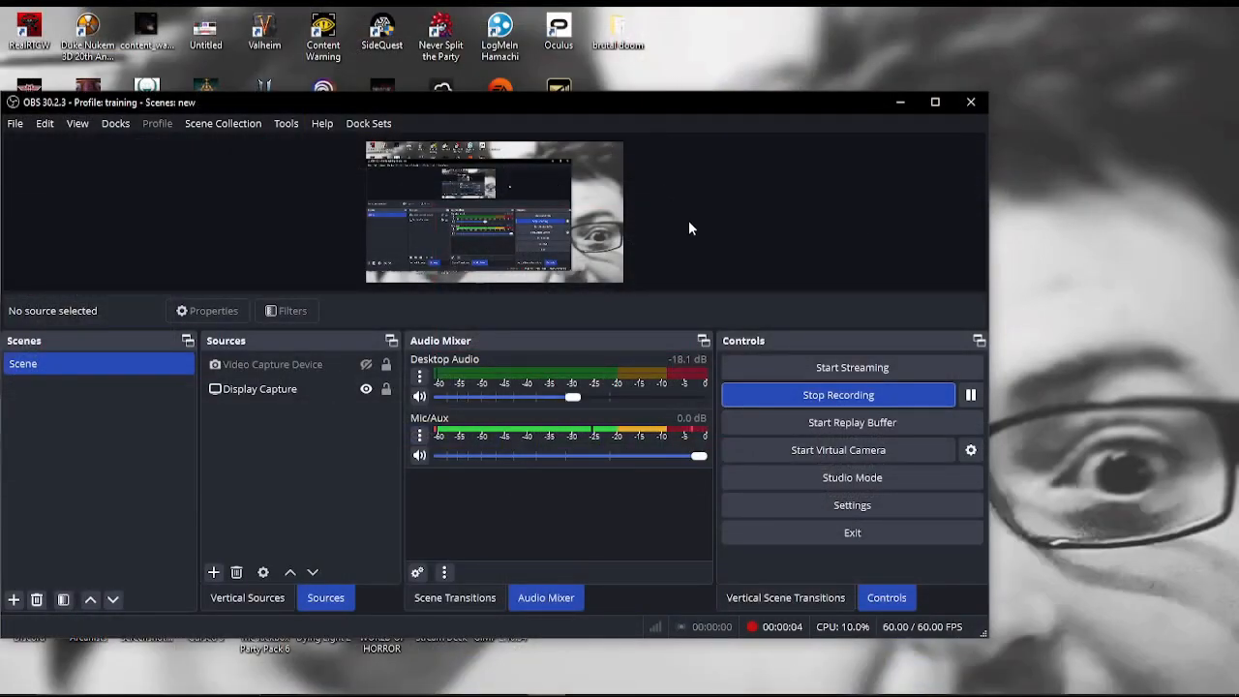
pyautogui.moveTo(635, 99); pyautogui.dragTo(626, 9)
pyautogui.click(841, 280)
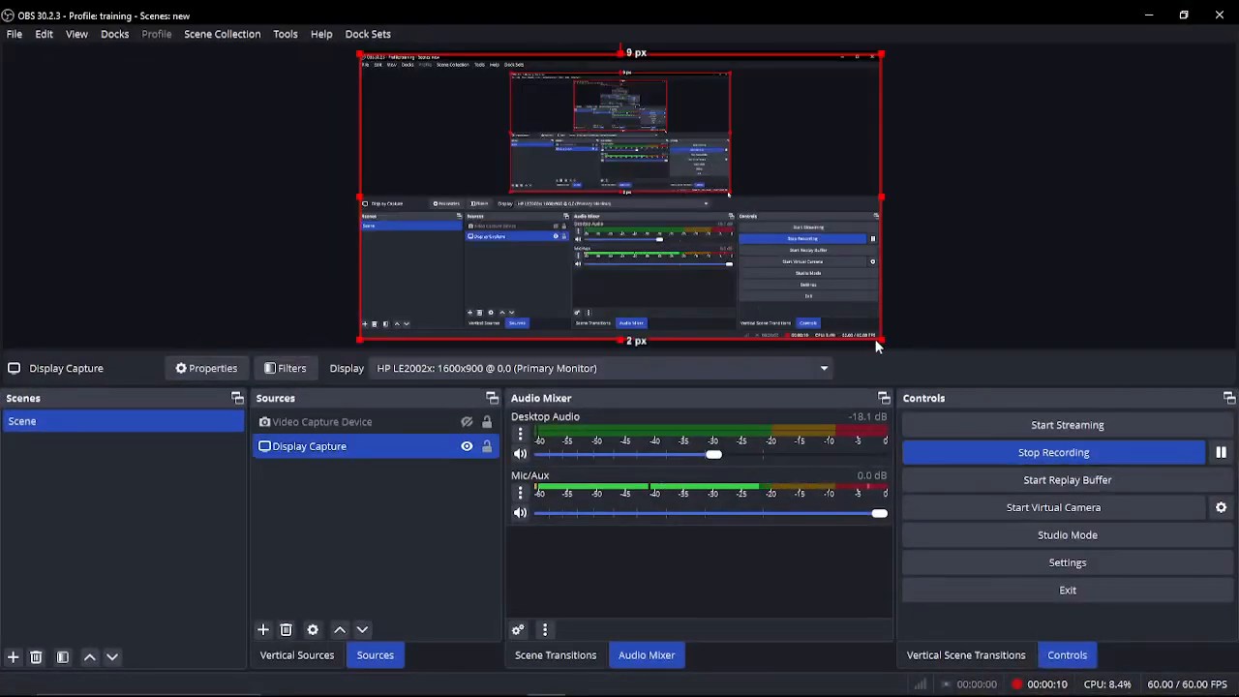
# Step: Shrink and stretch the Display Capture source in the preview, and resize it back to fill the canvas
pyautogui.moveTo(880, 340); pyautogui.dragTo(583, 172)
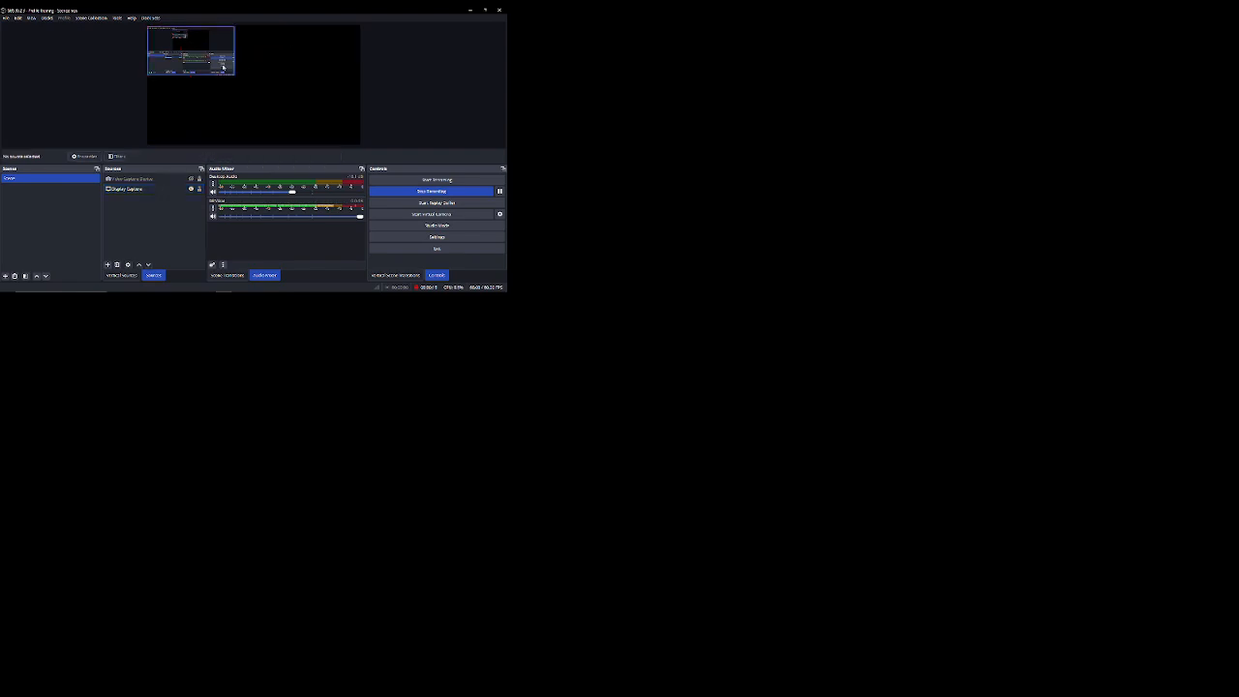
pyautogui.moveTo(234, 75); pyautogui.dragTo(845, 343)
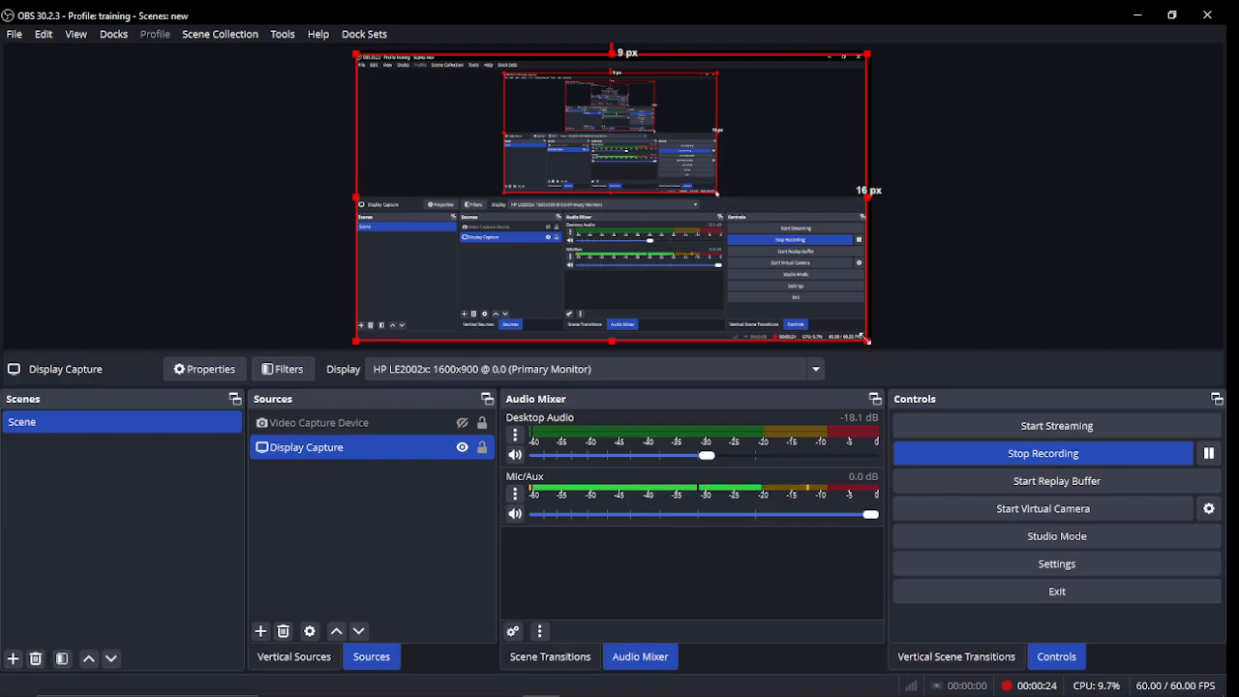
pyautogui.moveTo(866, 343); pyautogui.dragTo(592, 212)
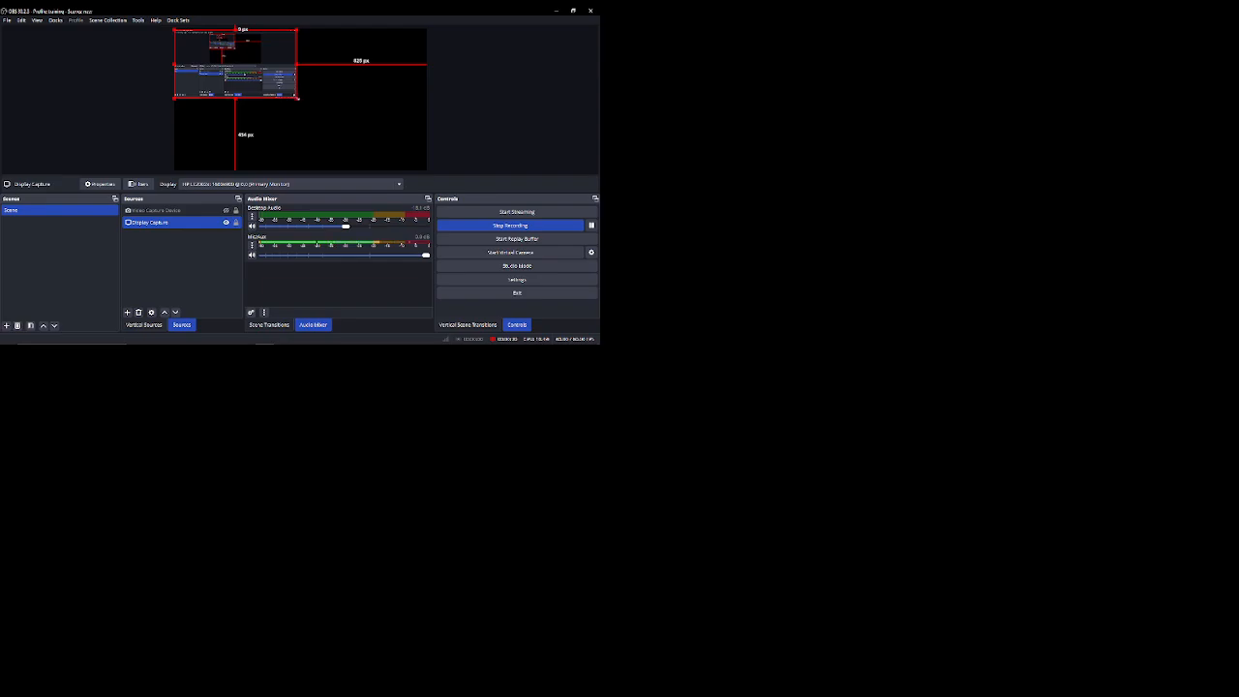
pyautogui.moveTo(298, 98); pyautogui.dragTo(385, 73)
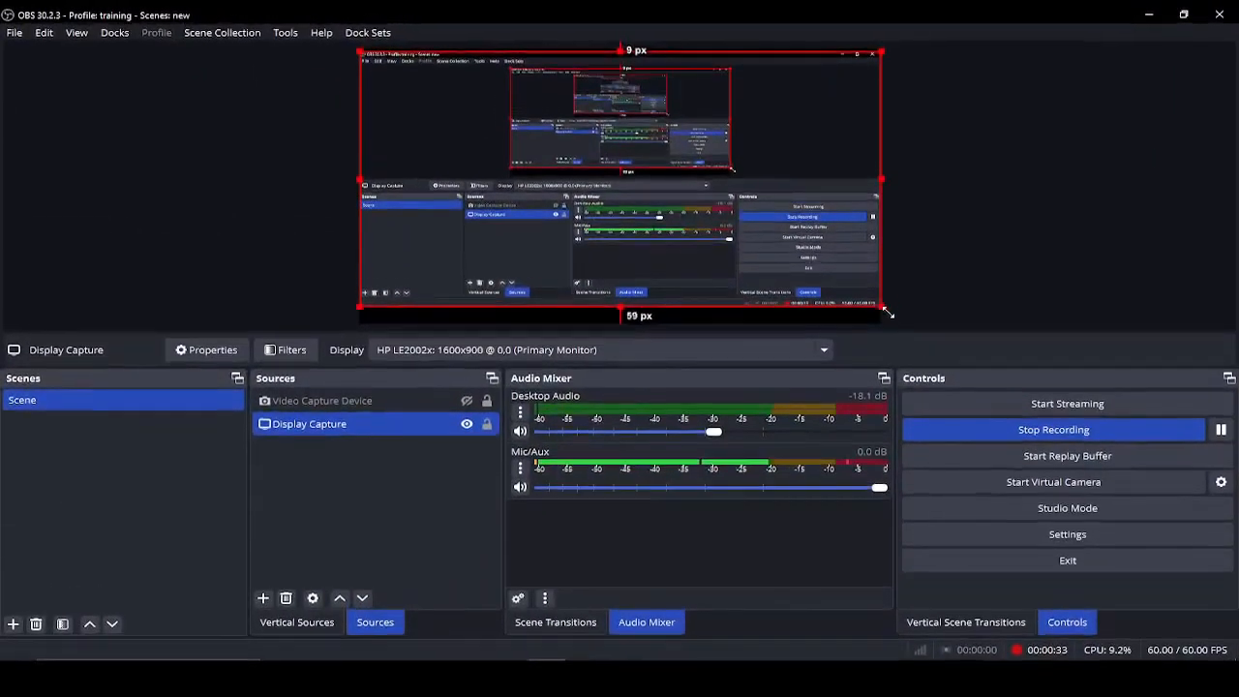
pyautogui.moveTo(888, 312); pyautogui.dragTo(832, 330)
pyautogui.moveTo(753, 349); pyautogui.dragTo(797, 346)
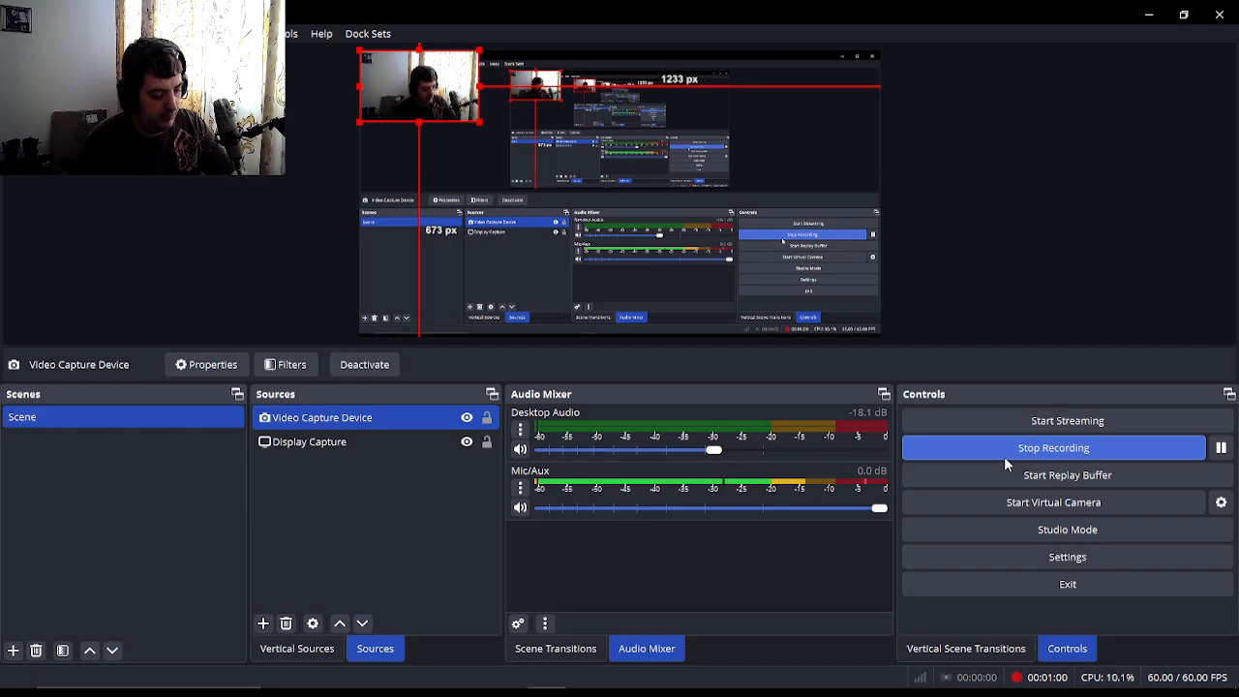
# Step: Look at the Mic/Aux audio options, and hide the Video Capture Device source in the scene
pyautogui.click(520, 488)
pyautogui.click(561, 432)
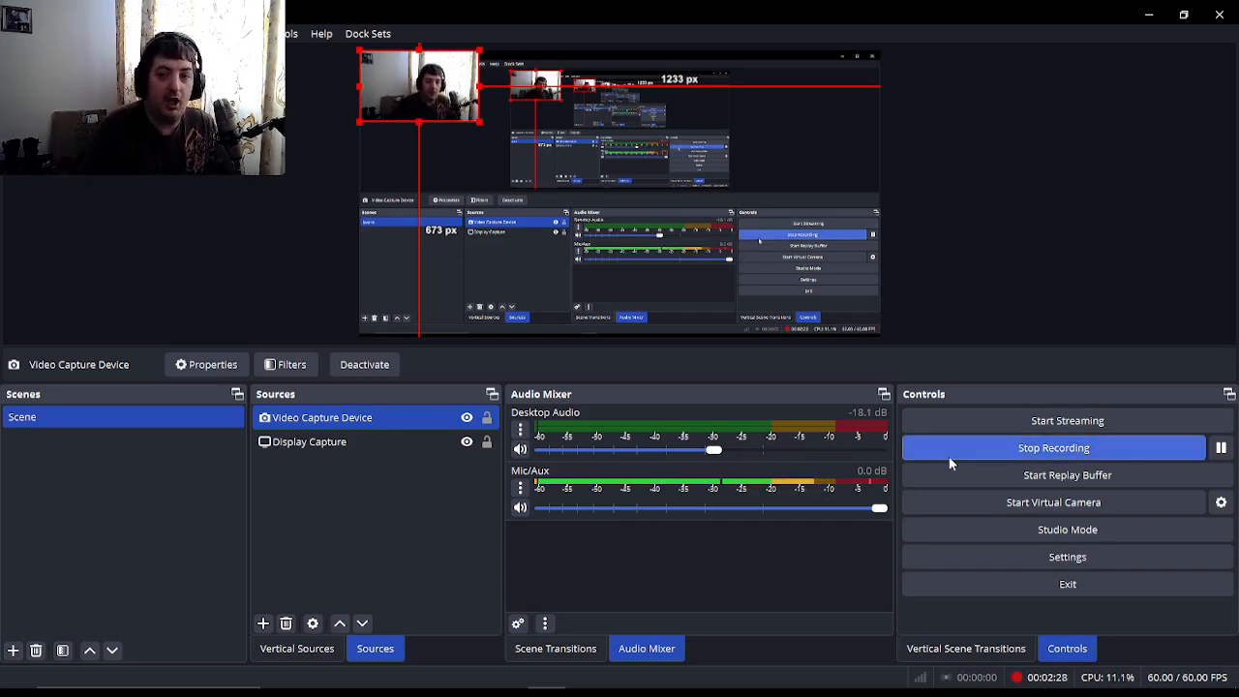
pyautogui.click(468, 417)
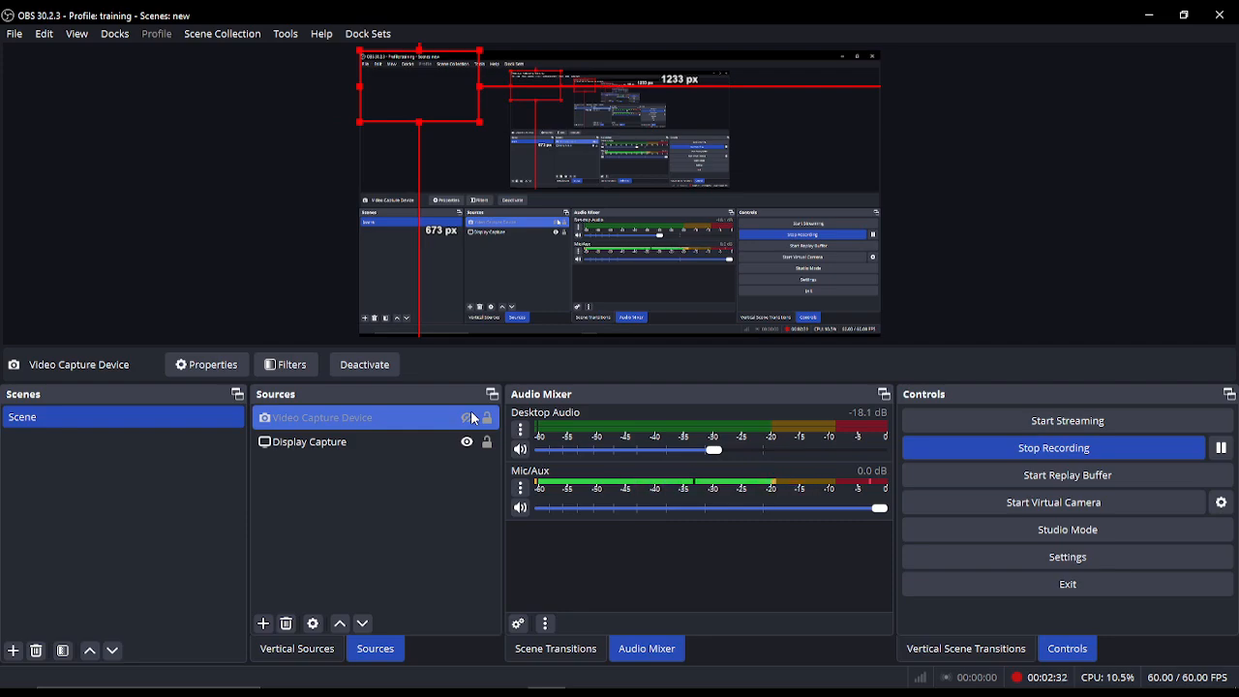